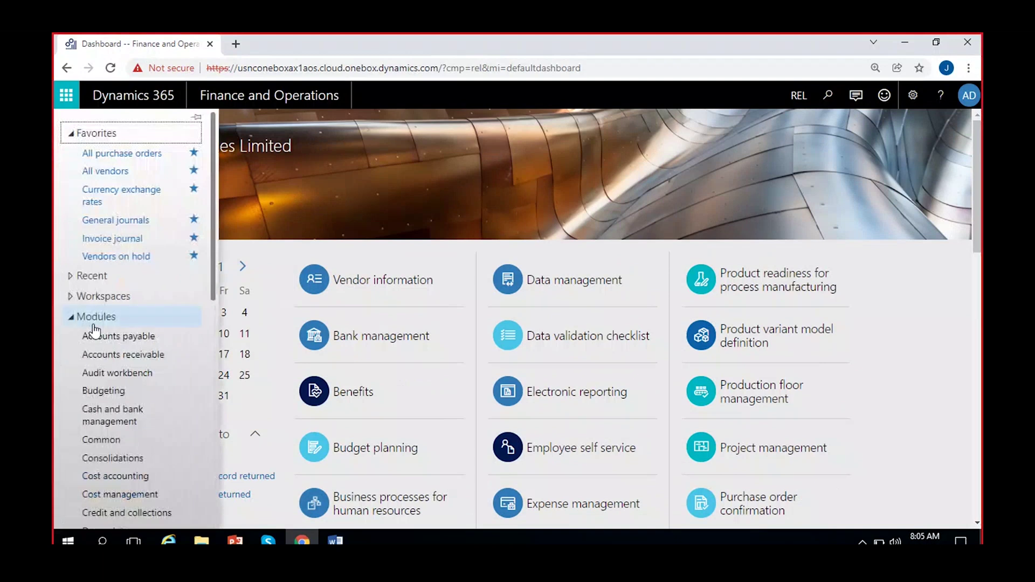
- Open the list of all return orders in Accounts receivable and select the existing Wallamart return order
left_click(129, 356)
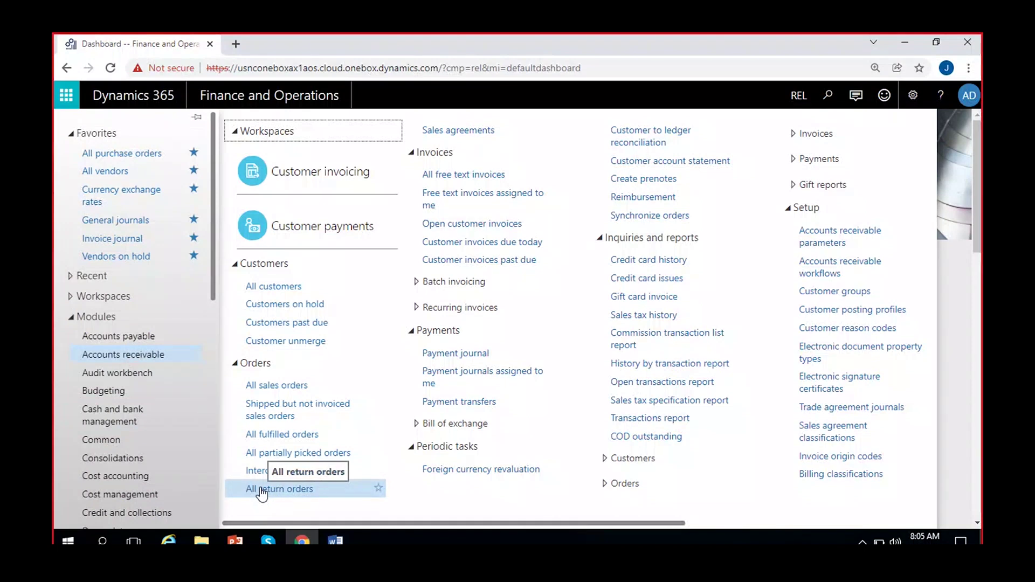
left_click(299, 490)
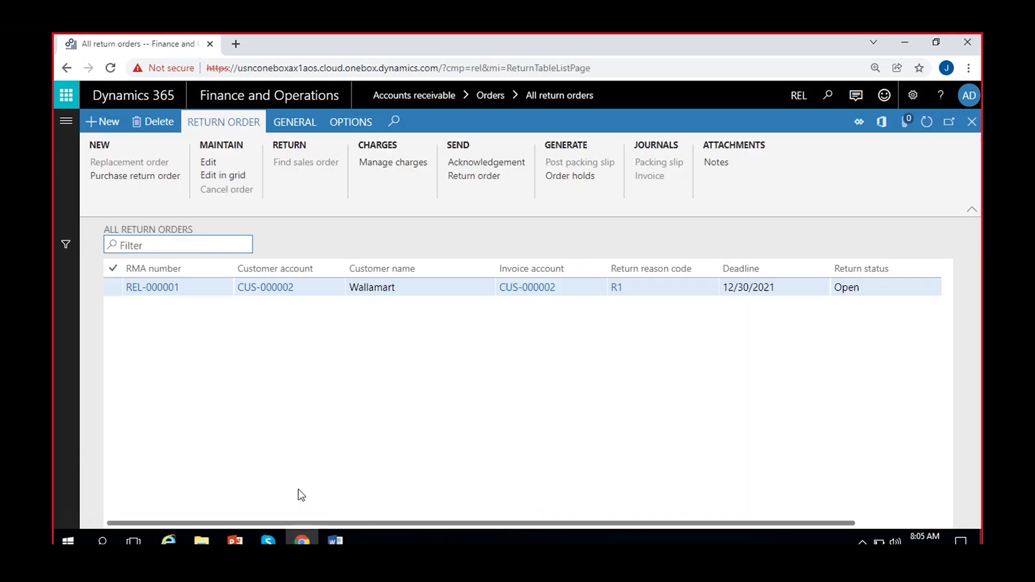
left_click(413, 287)
- Create a new return order for the customer Dmart with warehouse 11
left_click(101, 122)
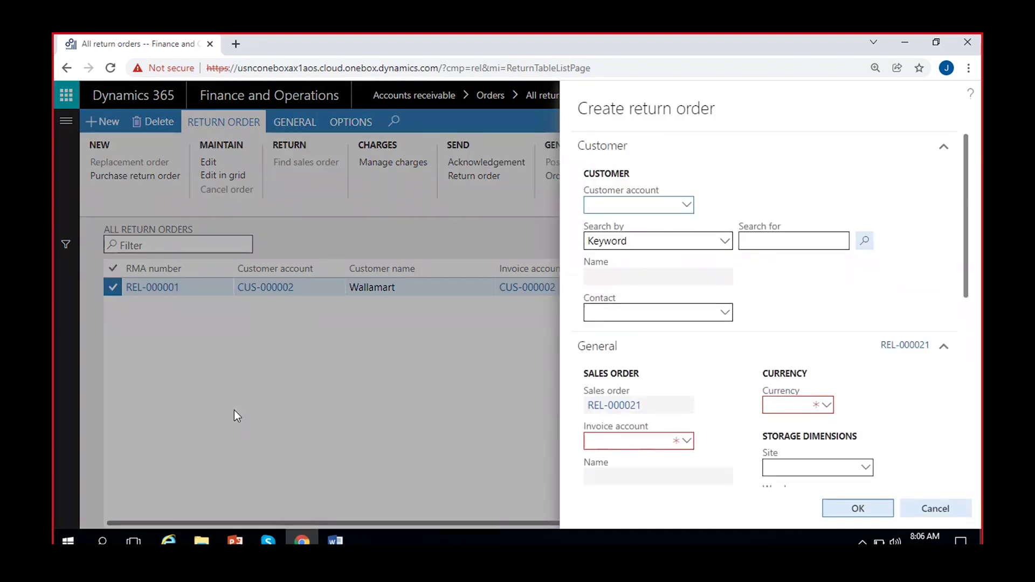
left_click(687, 206)
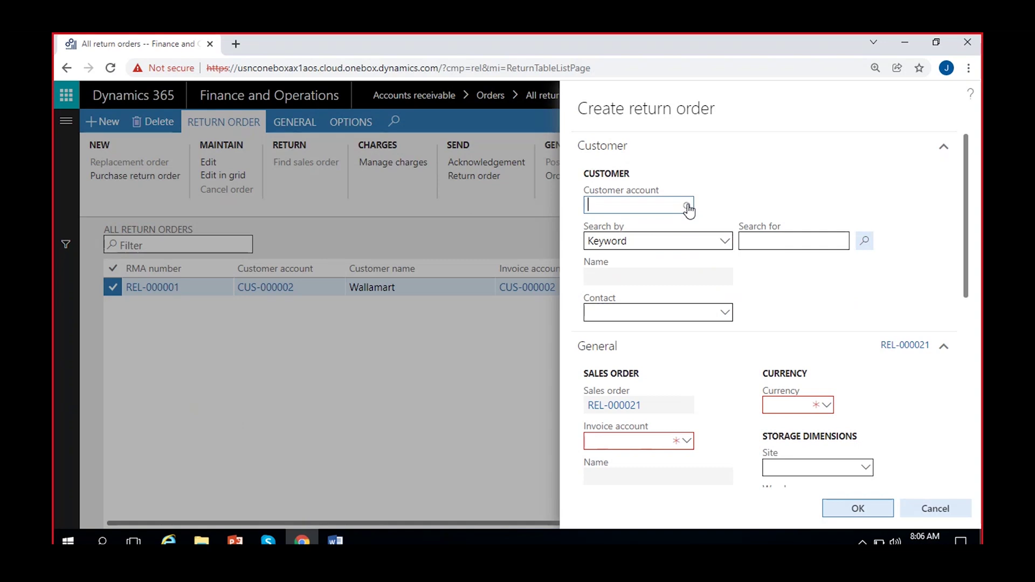
left_click(310, 240)
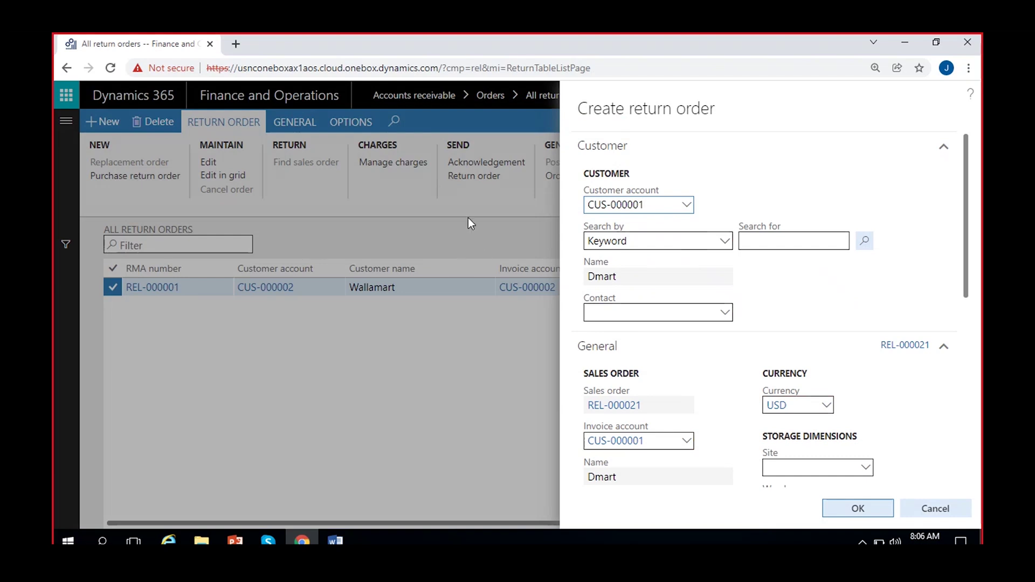
scroll(787, 427, "down", 3)
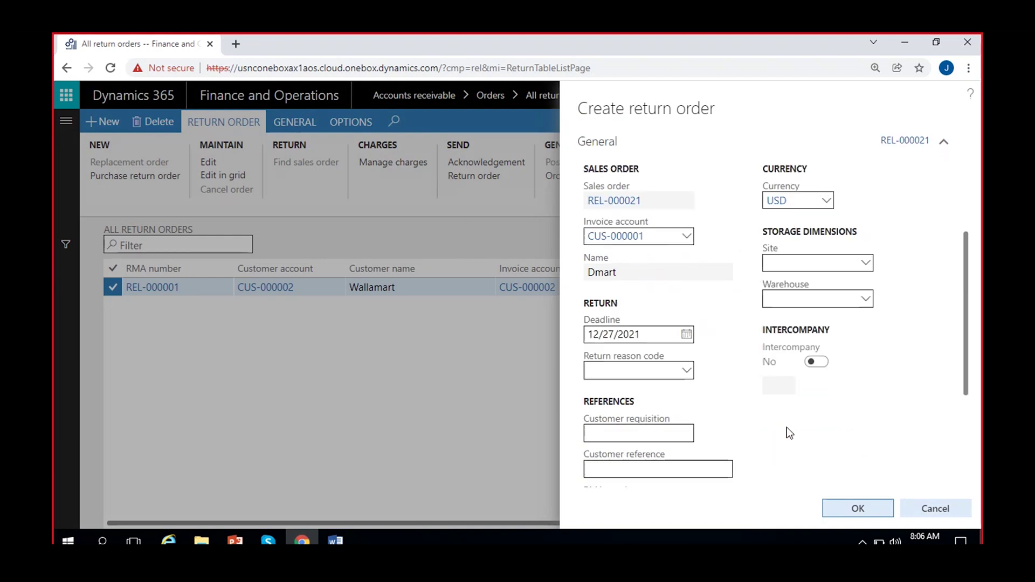
left_click(783, 298)
type("11")
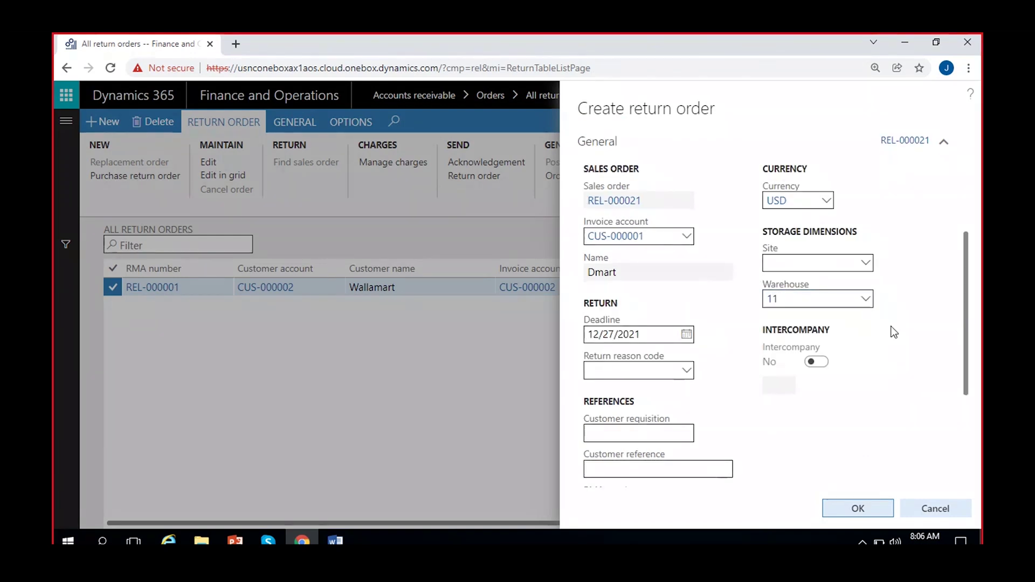
scroll(749, 383, "down", 3)
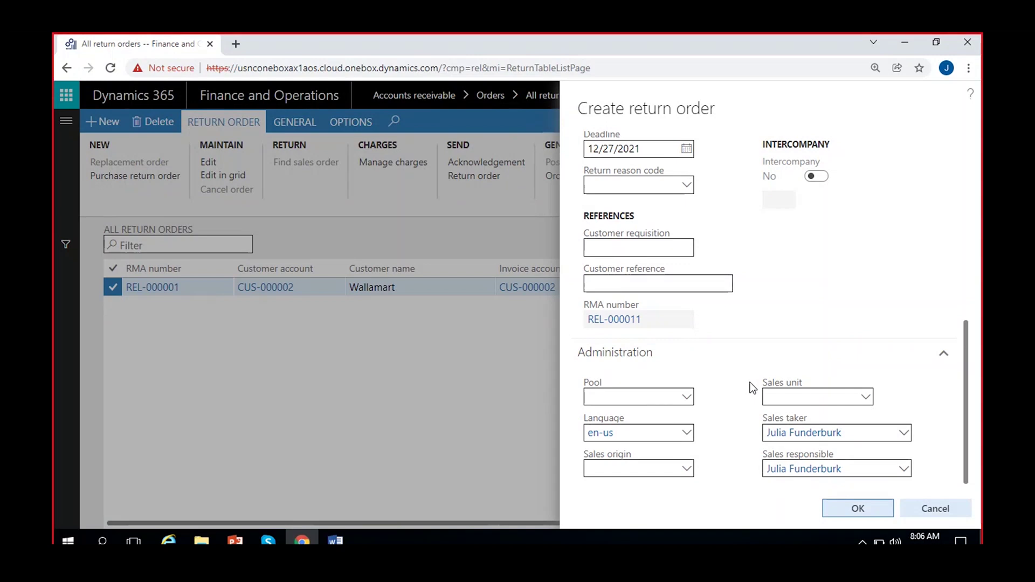
left_click(848, 511)
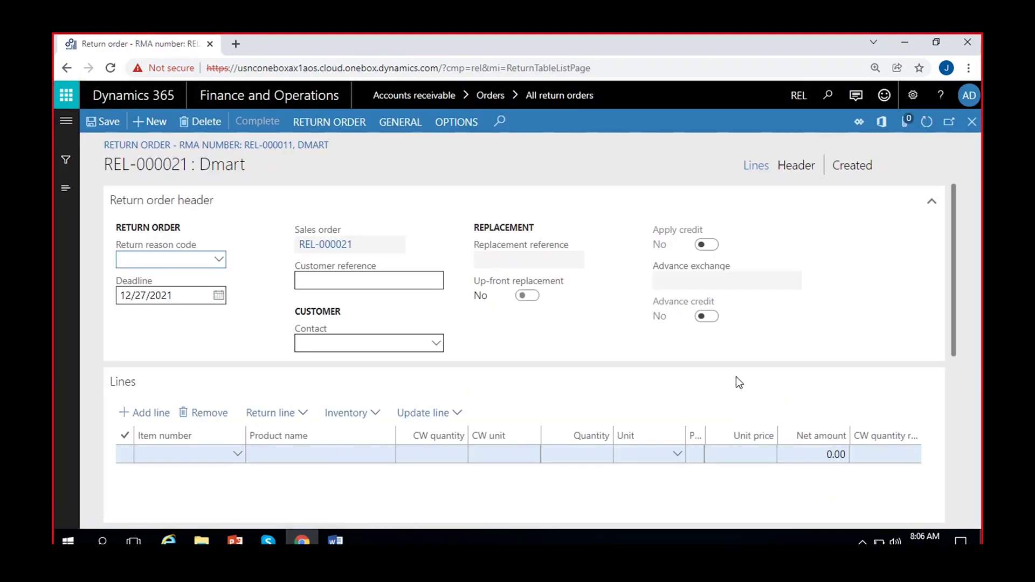
- Use Find sales order to bring the Cricket Ball line of the invoice dated 12/31/2021 into the return order
left_click(323, 127)
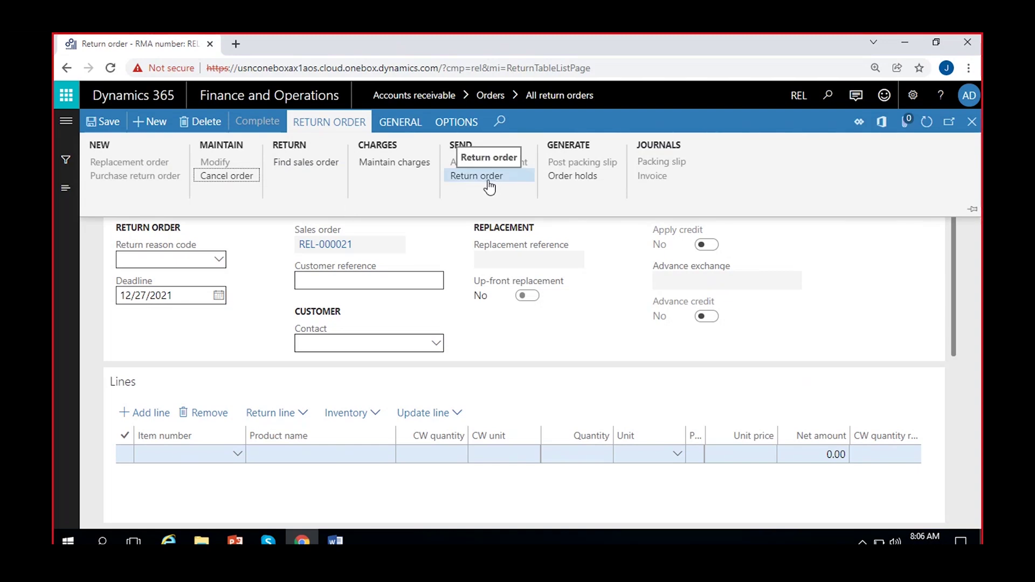
left_click(297, 166)
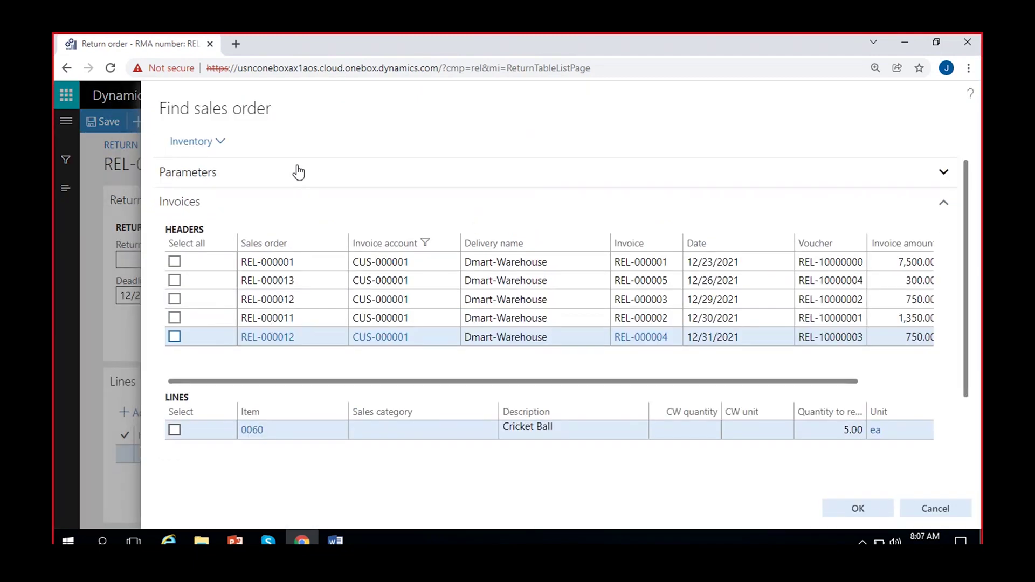
scroll(356, 313, "right", 3)
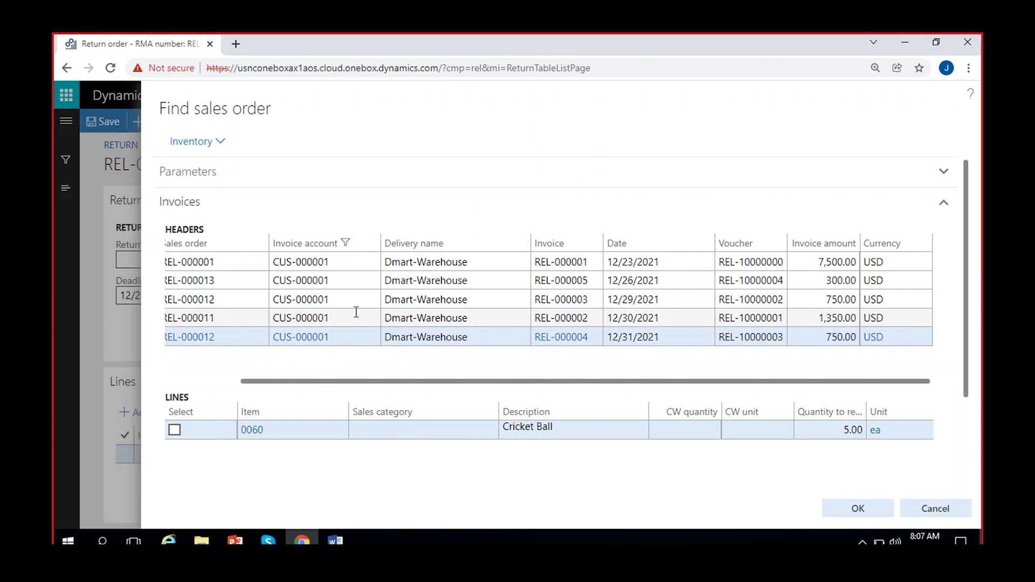
scroll(356, 313, "left", 3)
left_click(174, 337)
scroll(706, 442, "right", 2)
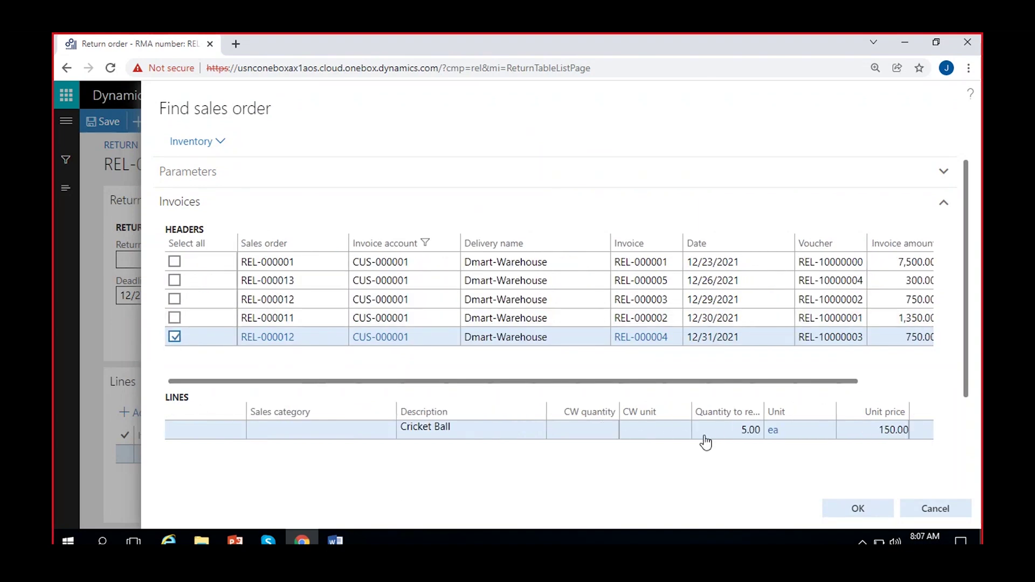
scroll(706, 442, "right", 2)
left_click(642, 436)
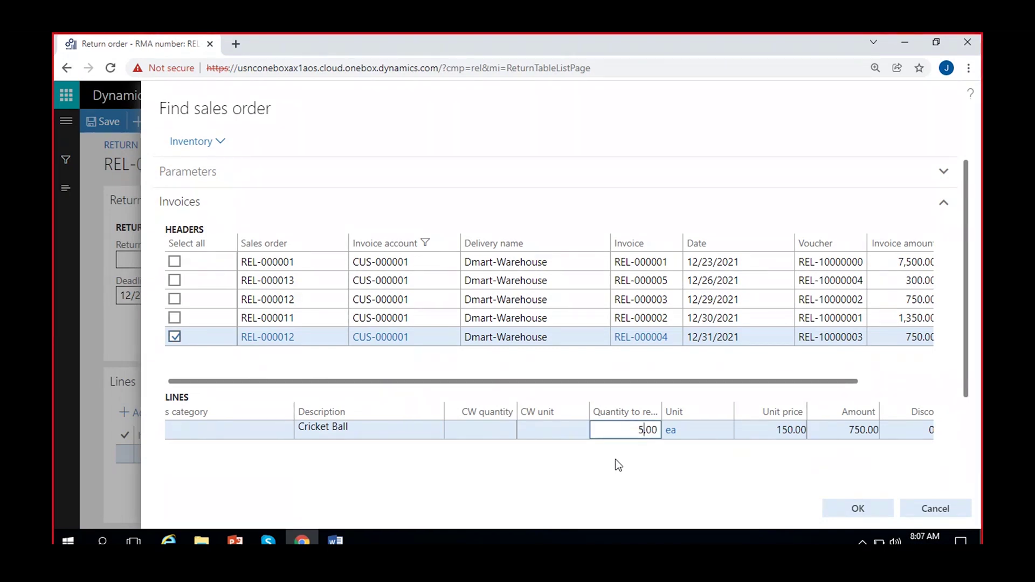
left_click(844, 506)
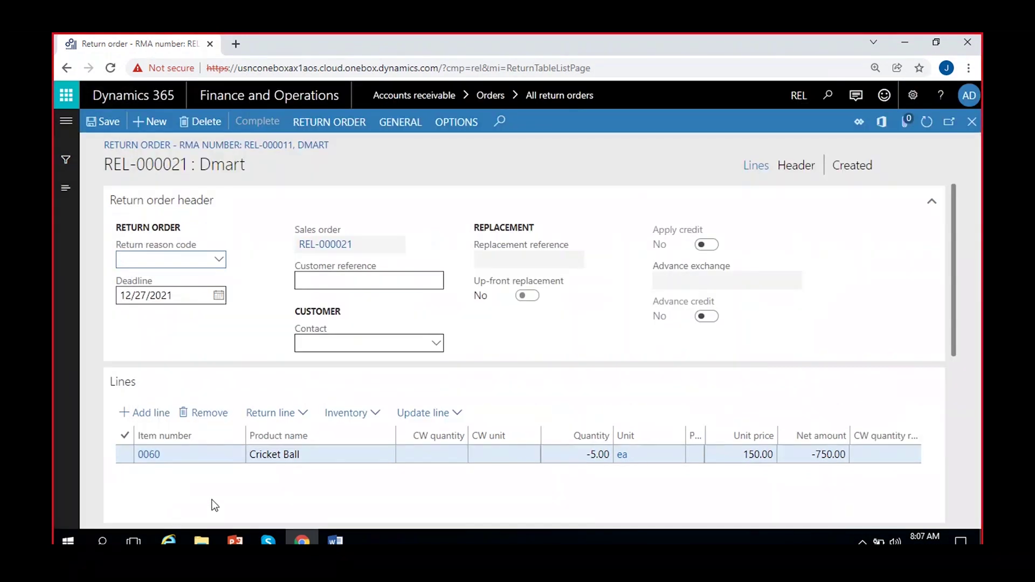
- Review the Cricket Ball return line and set the header's return reason code to R1, Goods damaged
scroll(269, 476, "right", 3)
left_click(387, 459)
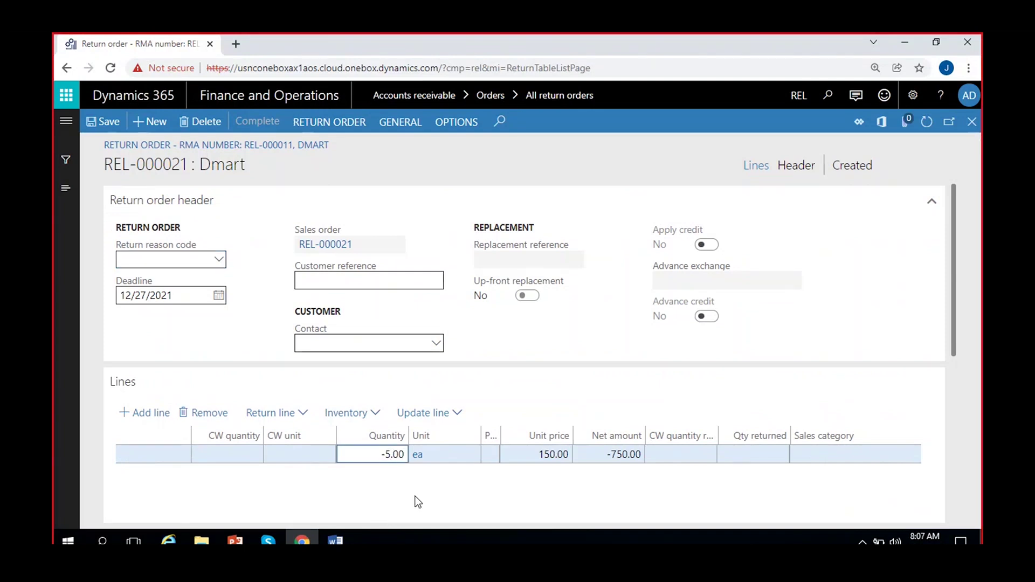
scroll(419, 501, "right", 3)
scroll(415, 496, "left", 5)
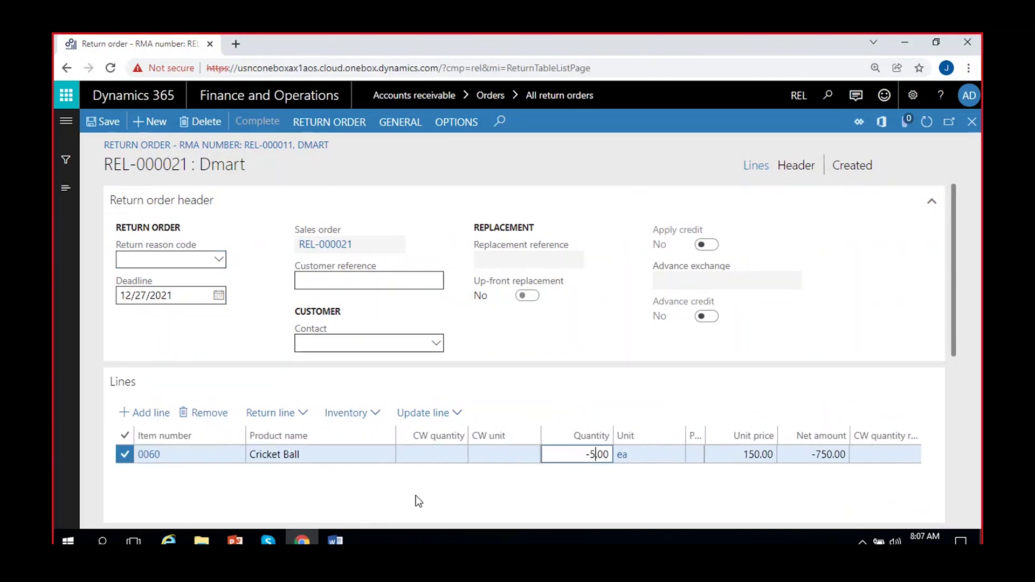
left_click(257, 277)
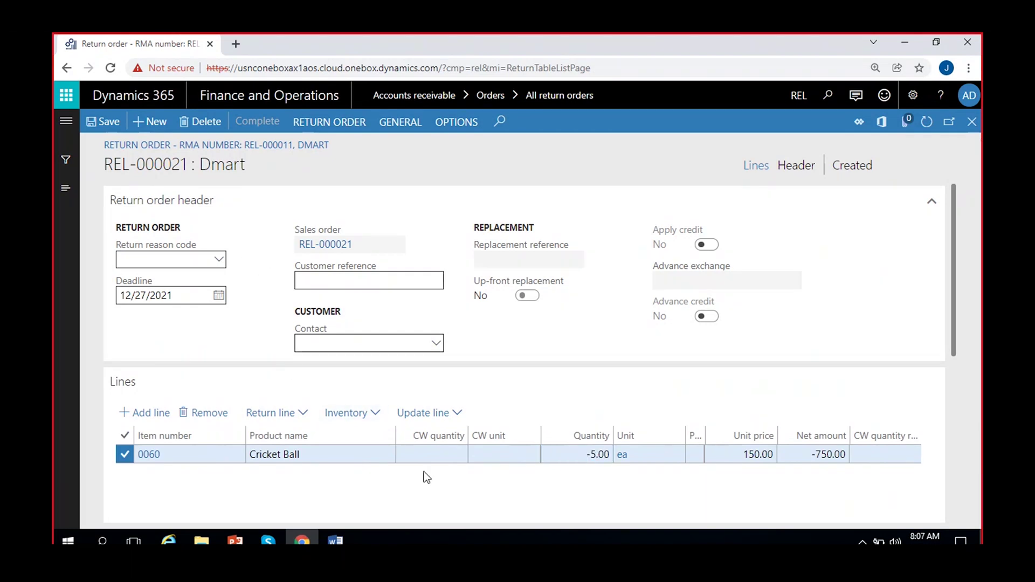
left_click(219, 261)
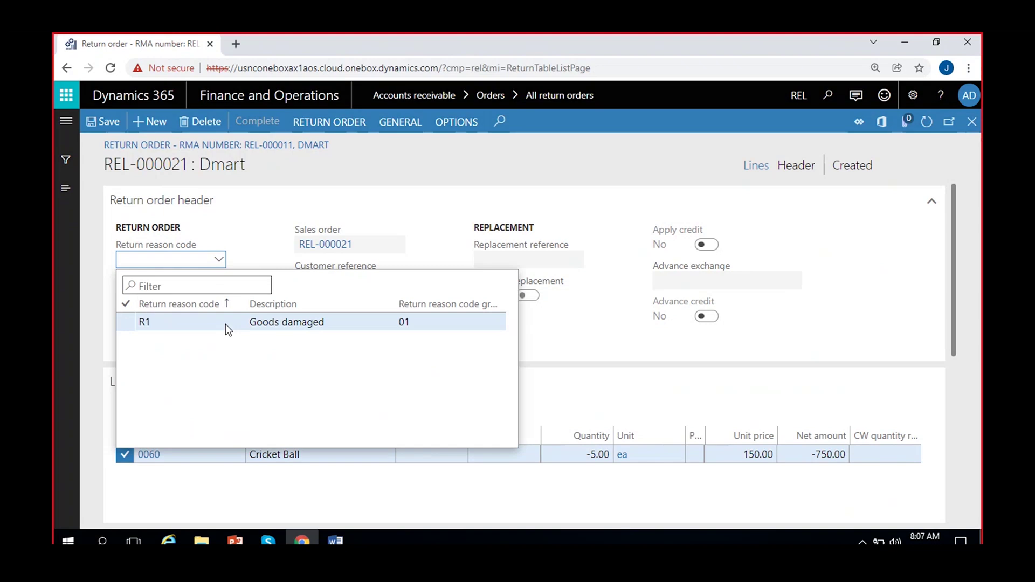
left_click(226, 325)
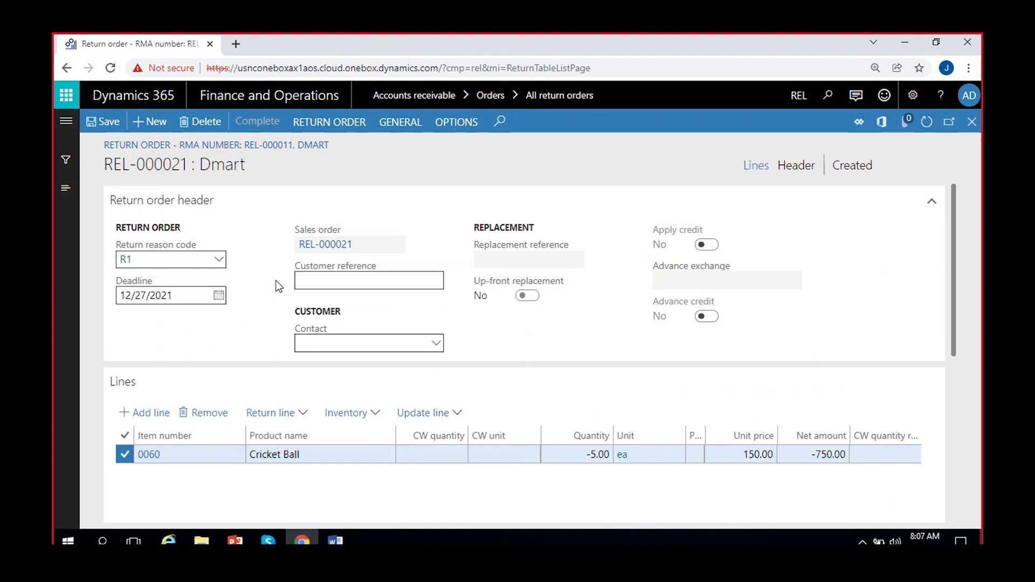
- Start the registration of the Cricket Ball line and assign it disposition code 01, Credit
left_click(452, 414)
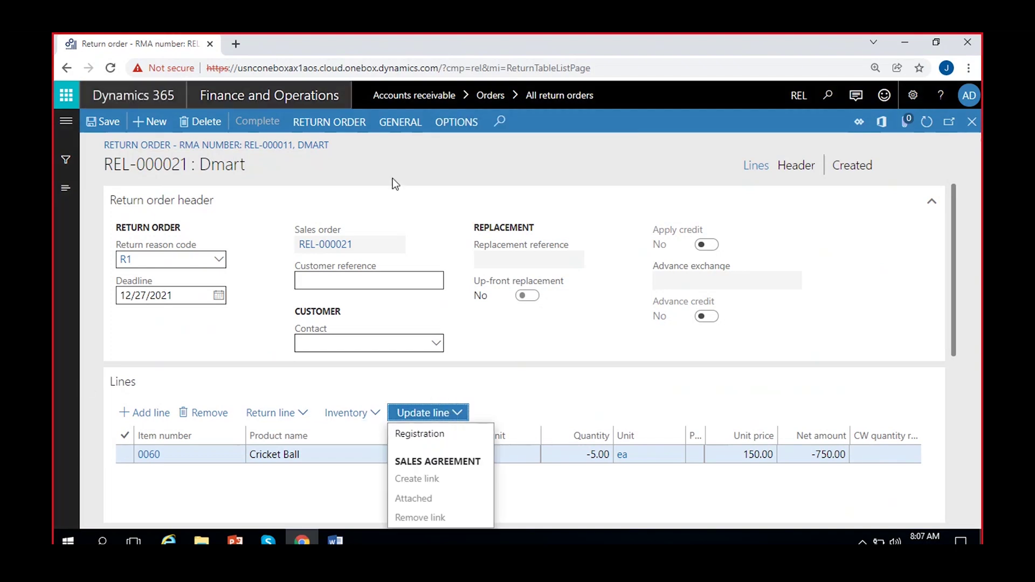
scroll(629, 308, "down", 1)
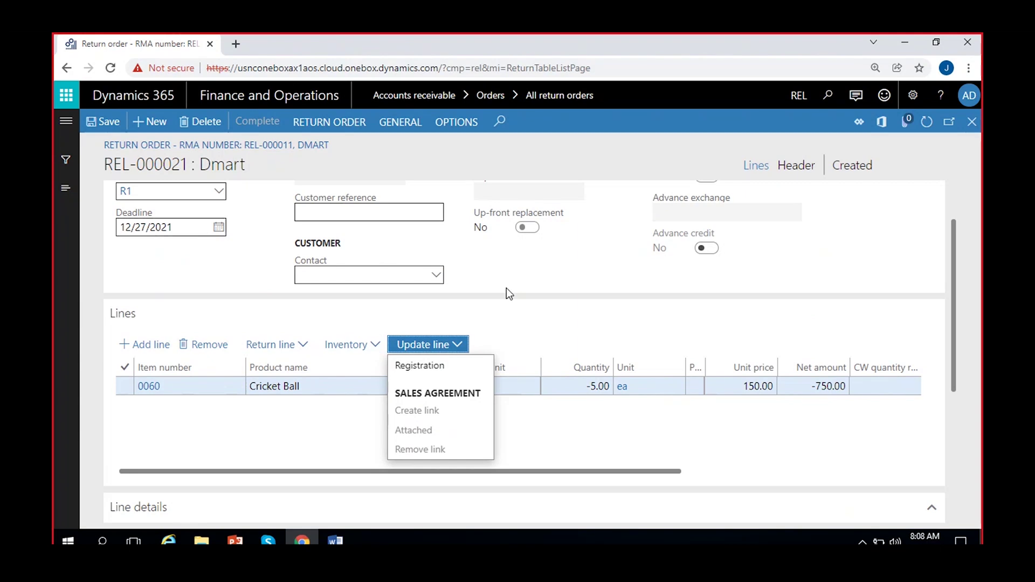
scroll(465, 283, "up", 1)
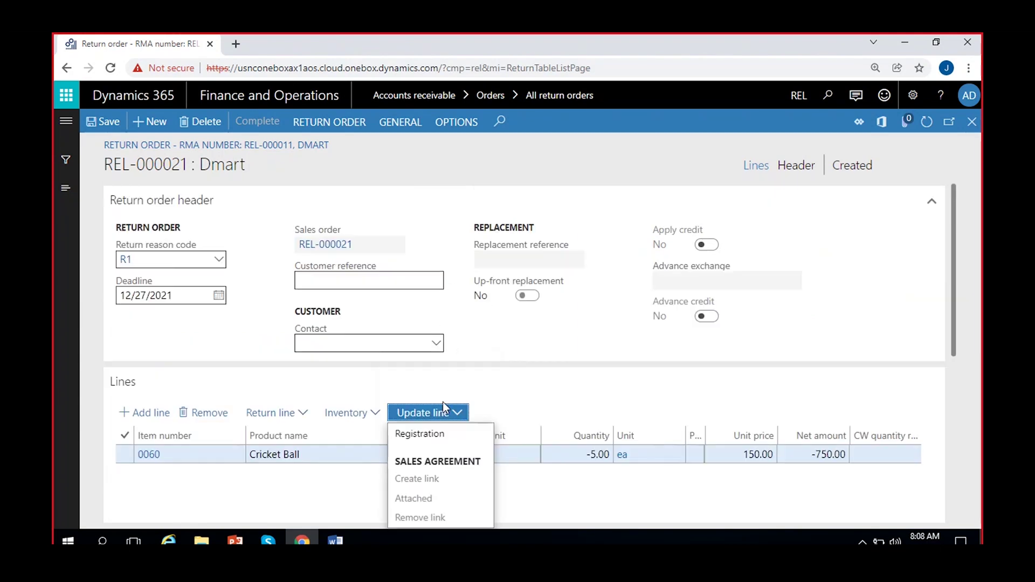
left_click(437, 434)
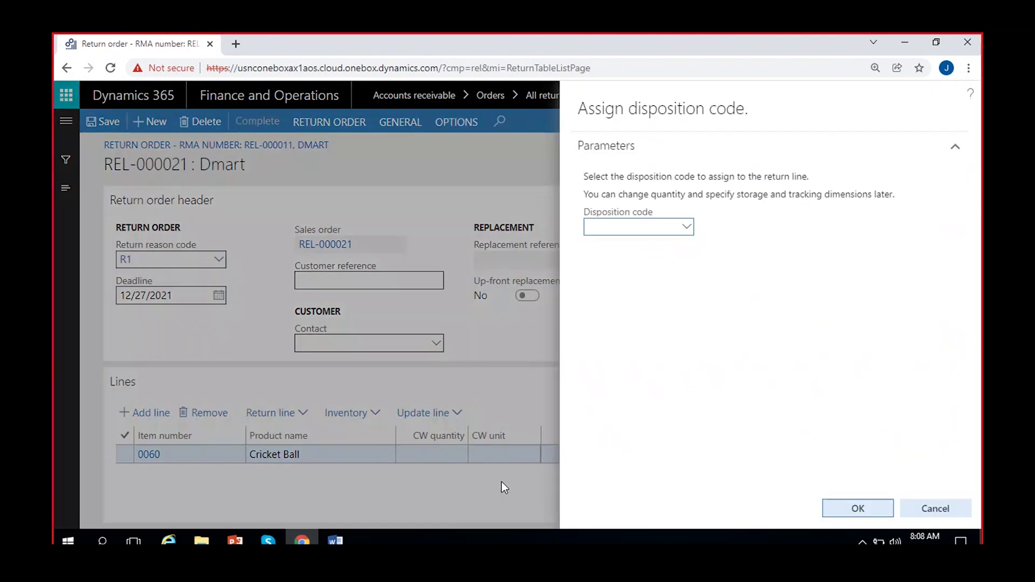
left_click(687, 231)
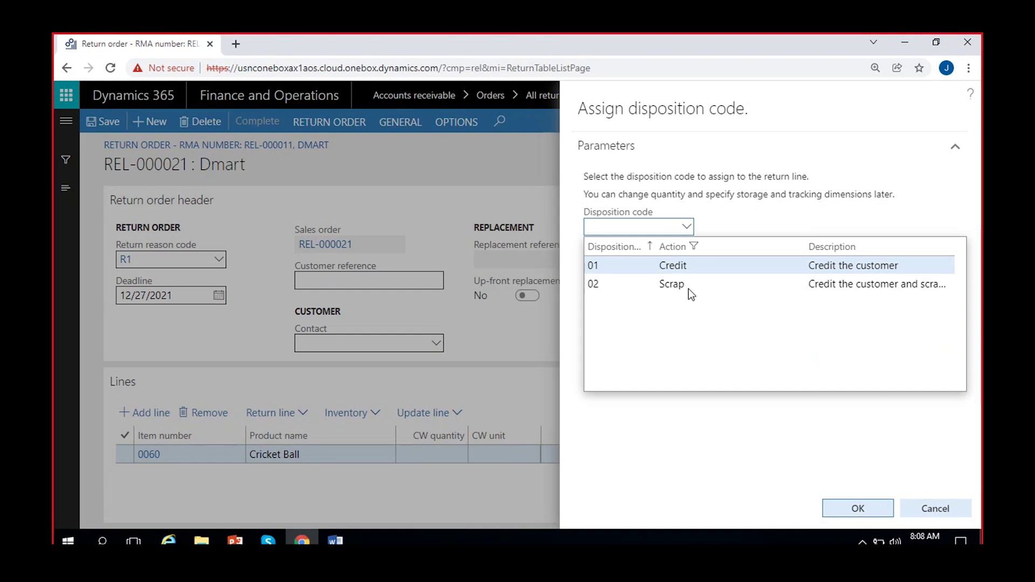
left_click(722, 267)
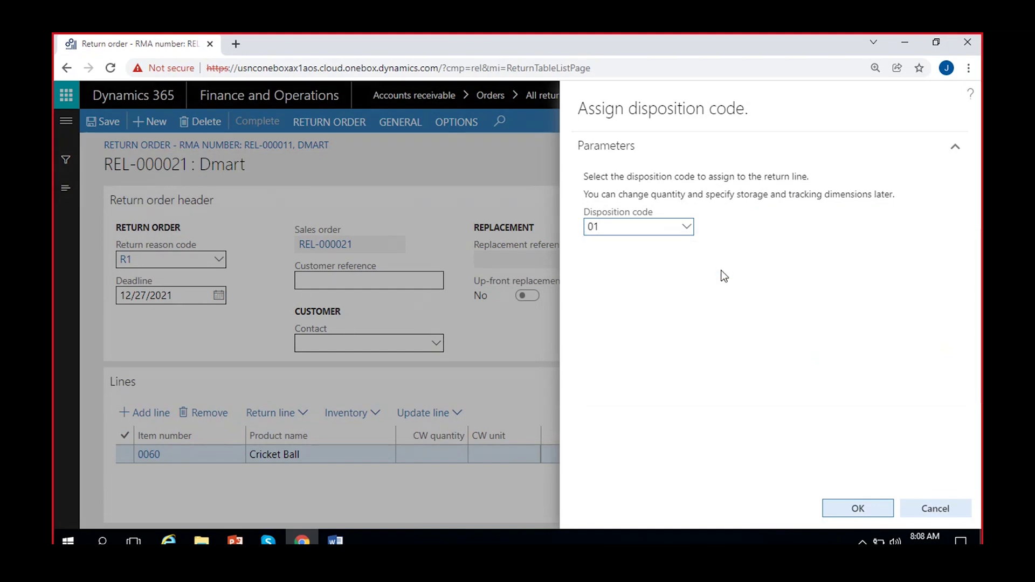
left_click(874, 509)
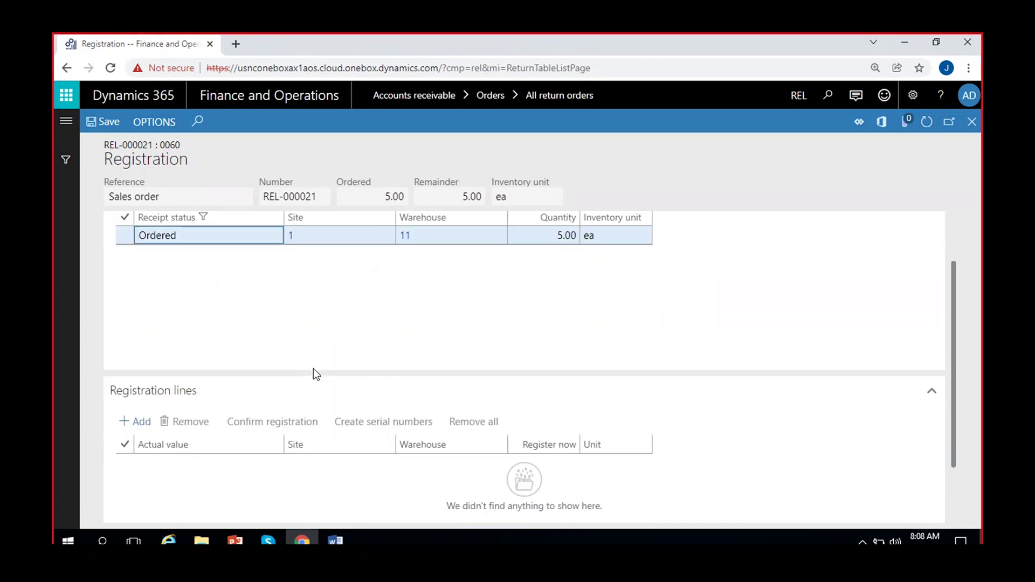
- Add a registration line for 5.00 ea at site 1, warehouse 11, confirm the registration and close the Registration page
left_click(157, 308)
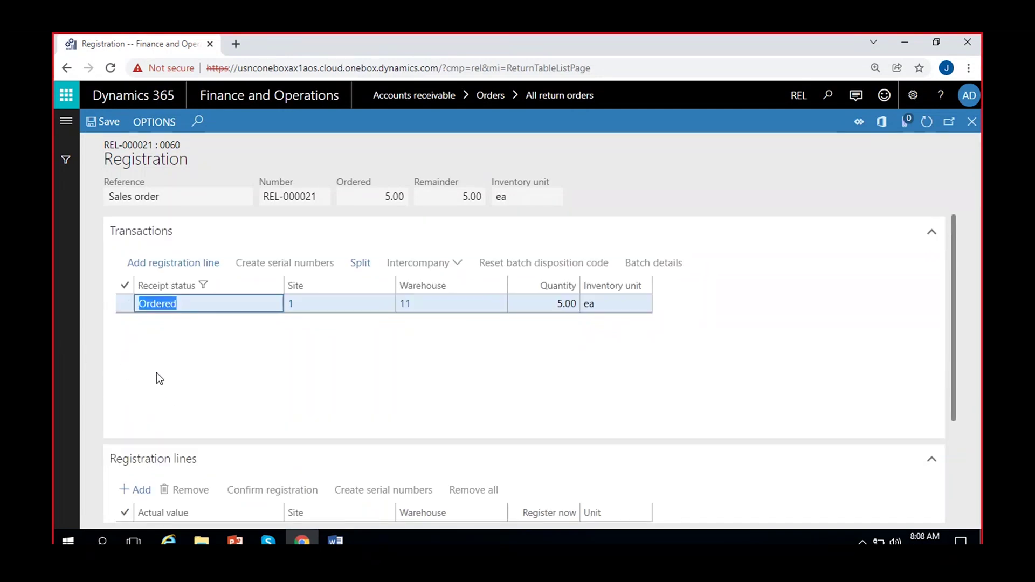
scroll(156, 373, "down", 1)
left_click(139, 424)
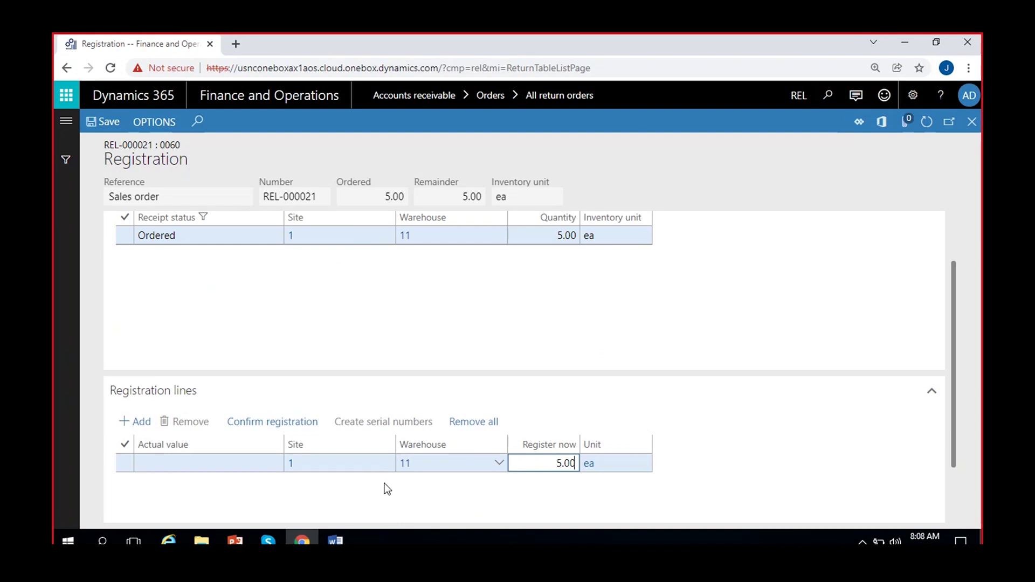
left_click(229, 464)
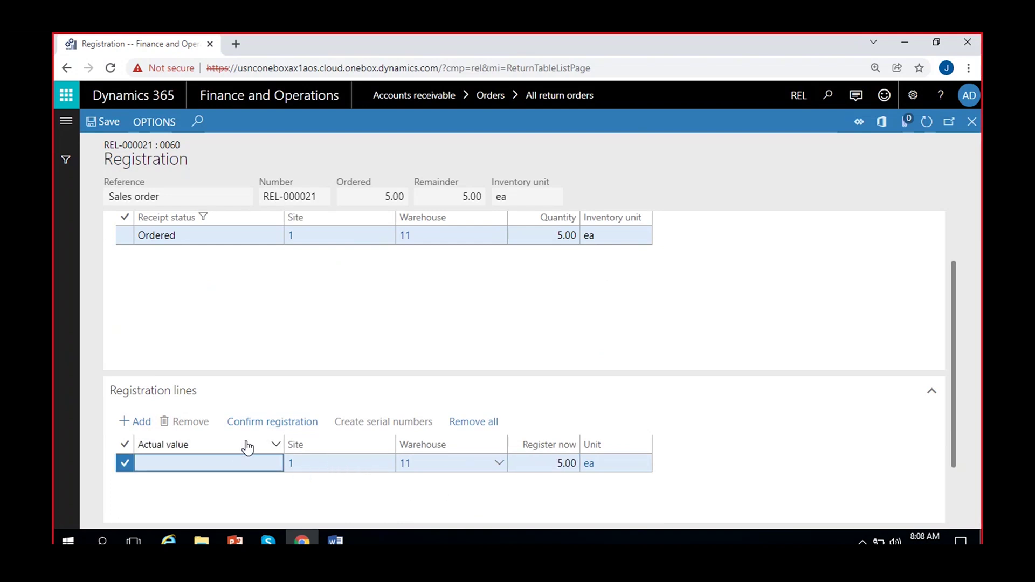
left_click(270, 426)
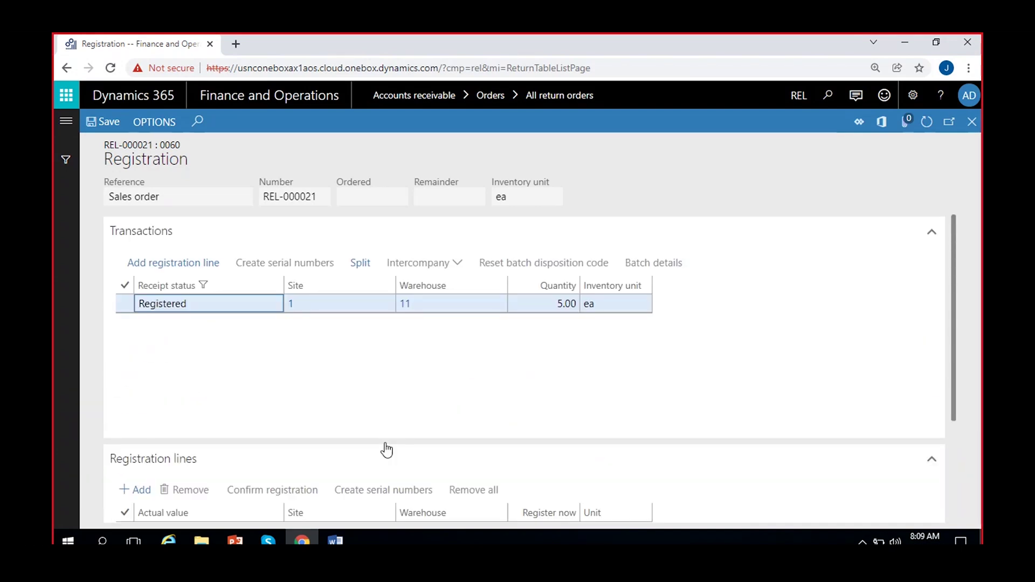
scroll(394, 420, "down", 1)
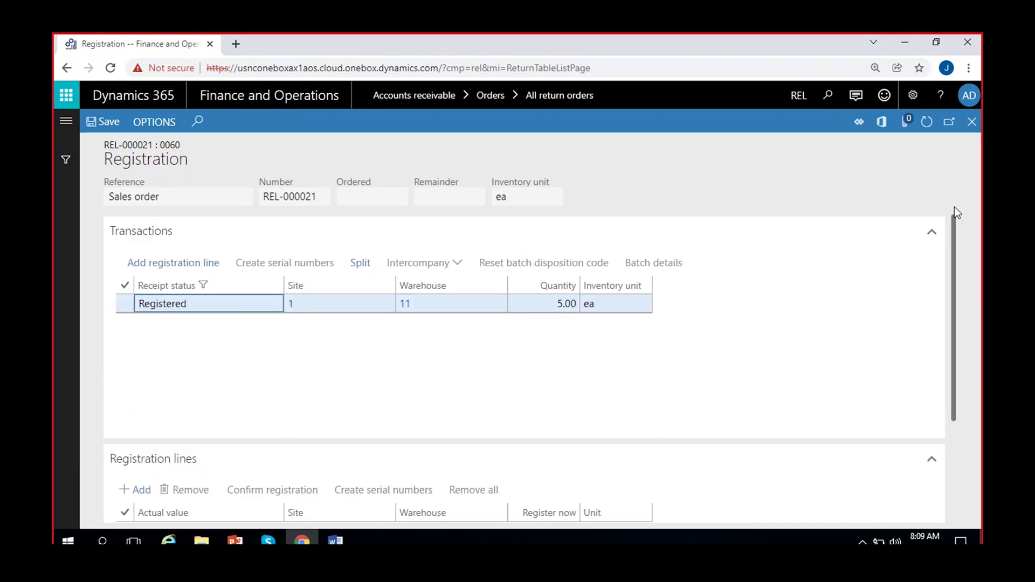
left_click_drag(218, 304, 131, 312)
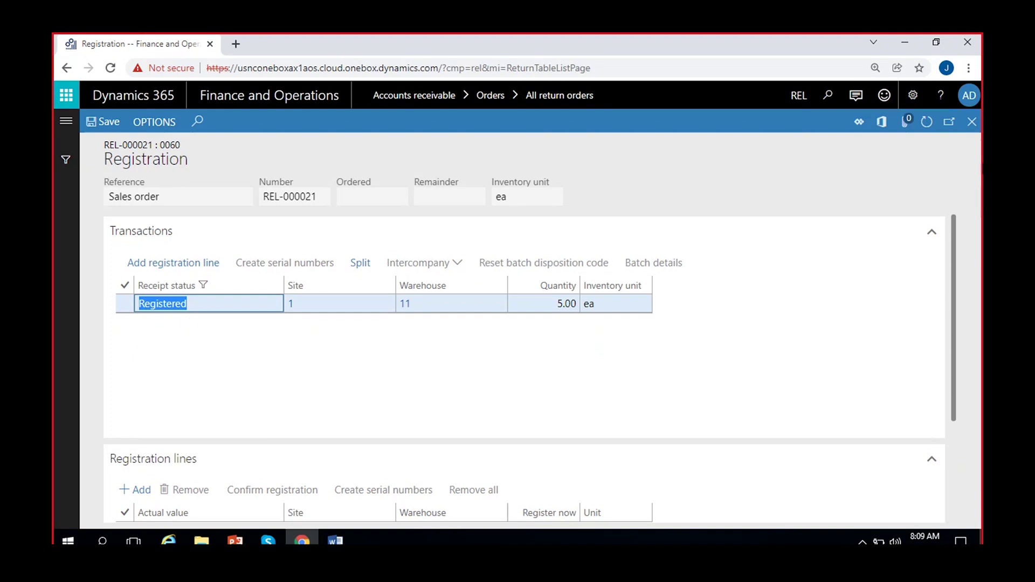
left_click(974, 120)
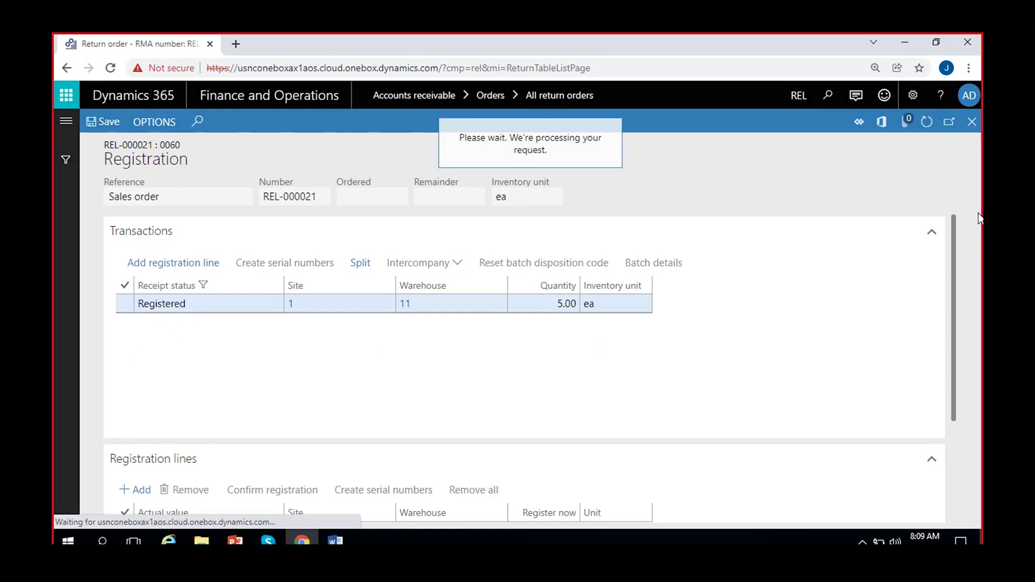
- Check the Cricket Ball line's details and post the packing slip for the Dmart return order
left_click(329, 123)
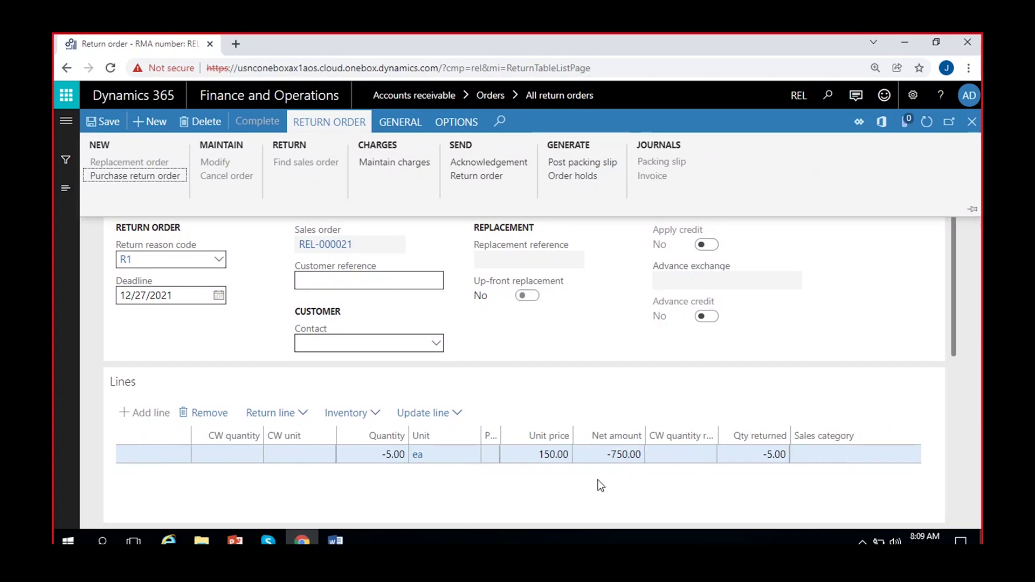
left_click_drag(952, 291, 962, 413)
left_click(663, 470)
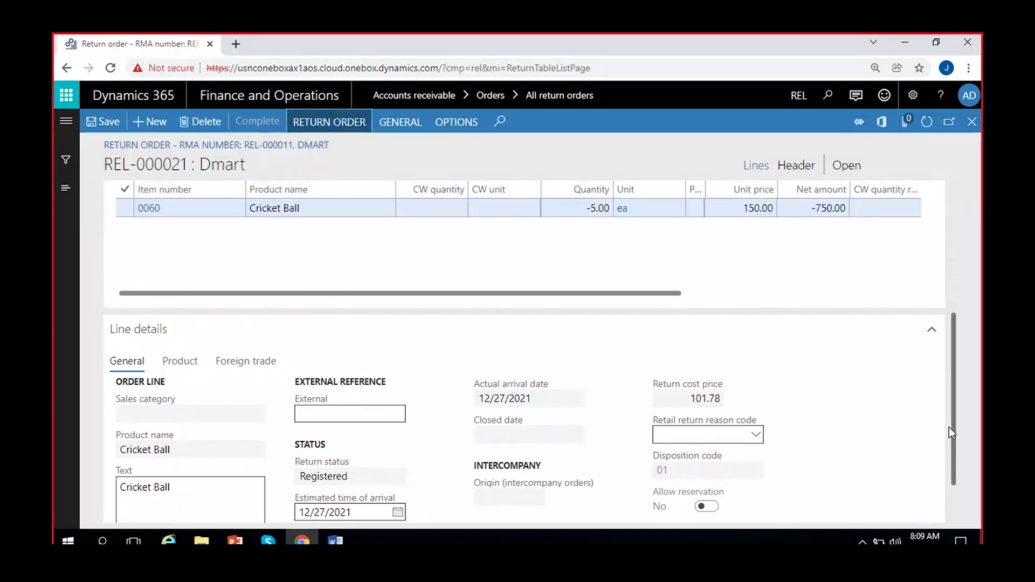
left_click_drag(950, 426, 978, 286)
left_click(345, 124)
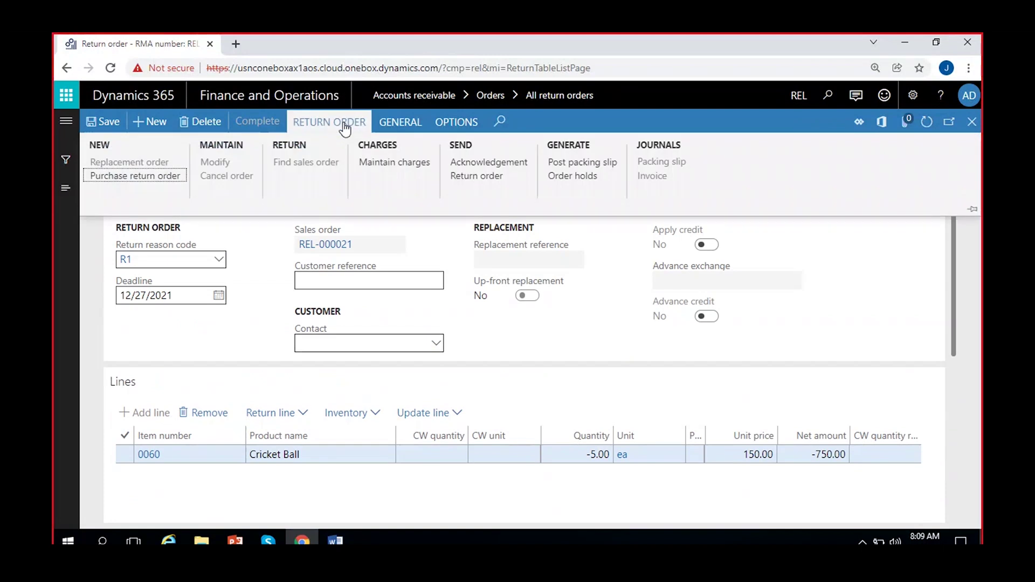
left_click(571, 163)
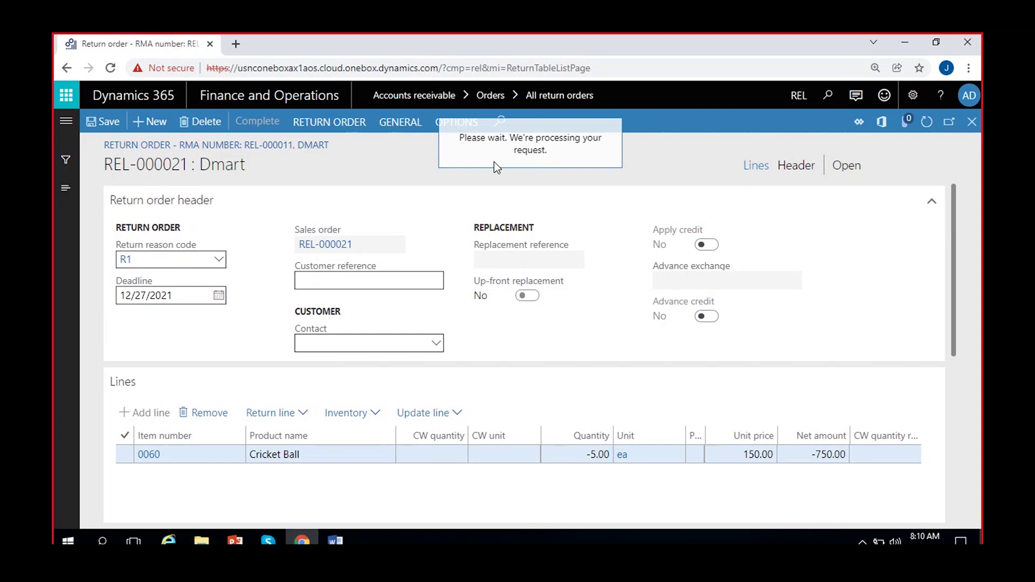
scroll(440, 387, "down", 4)
scroll(440, 386, "up", 3)
scroll(440, 388, "down", 7)
scroll(496, 357, "right", 6)
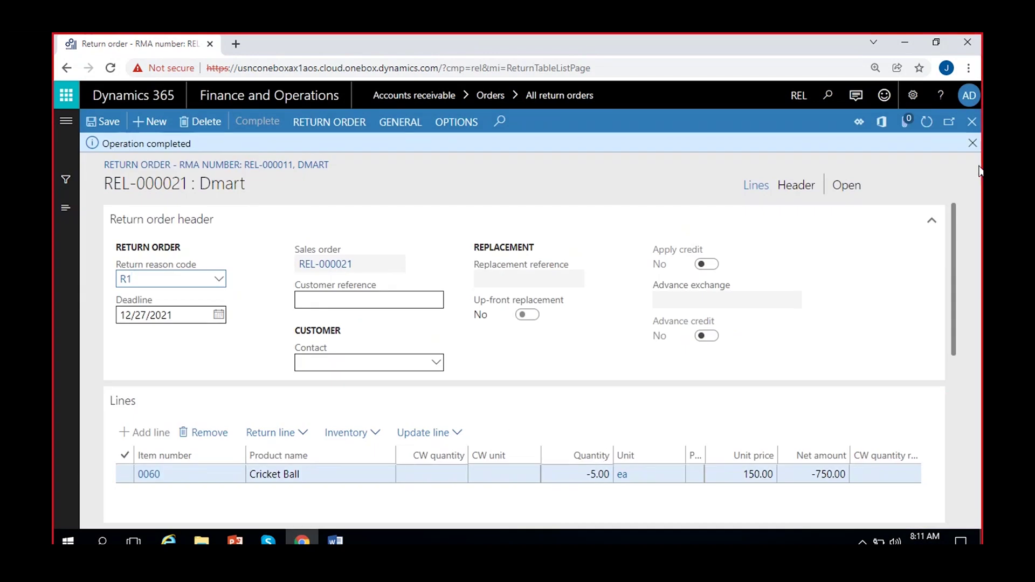
left_click(972, 143)
- Send the return order document to the screen with Print notes set to No, and close the report
left_click(337, 125)
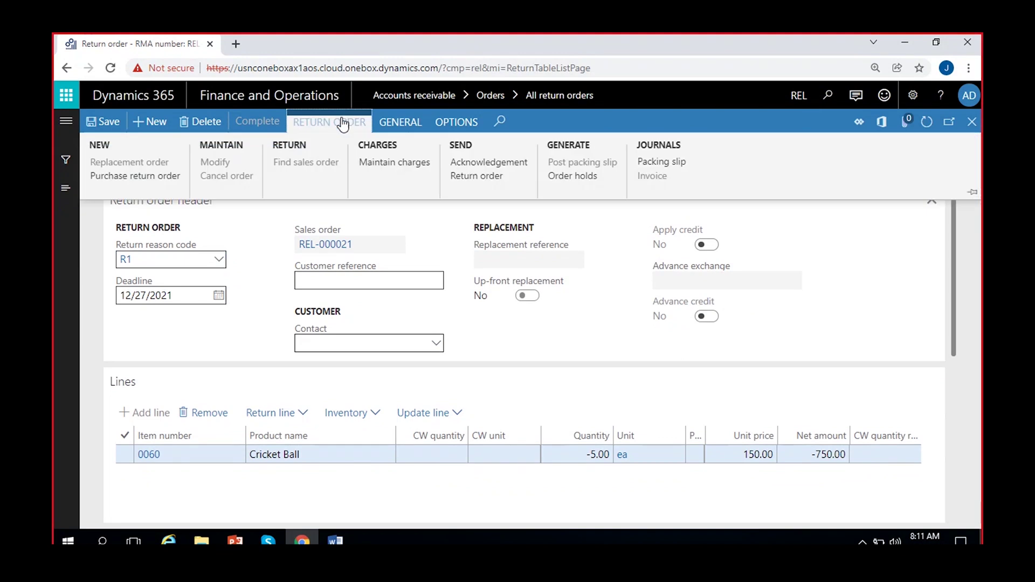
left_click(488, 178)
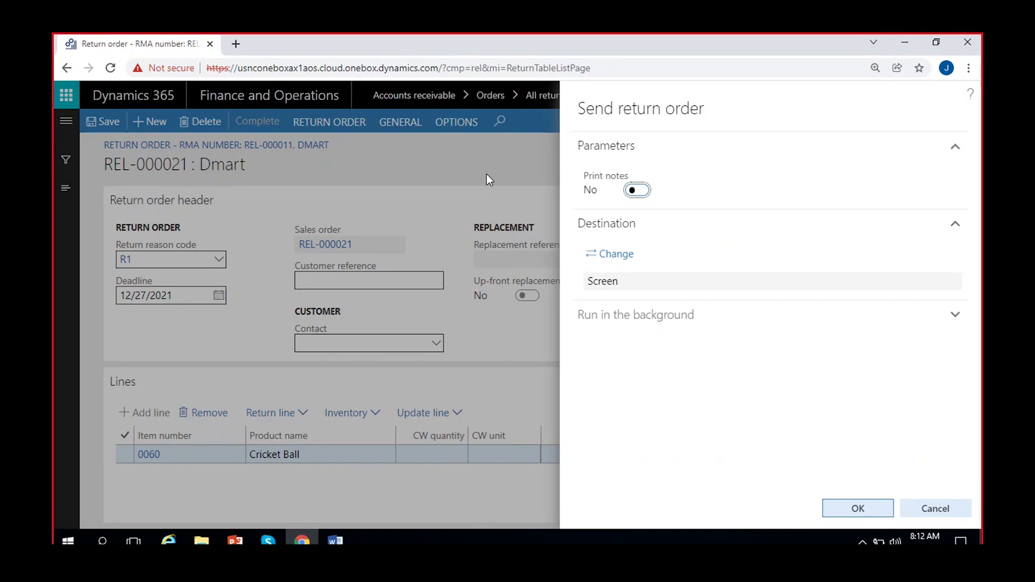
left_click(860, 508)
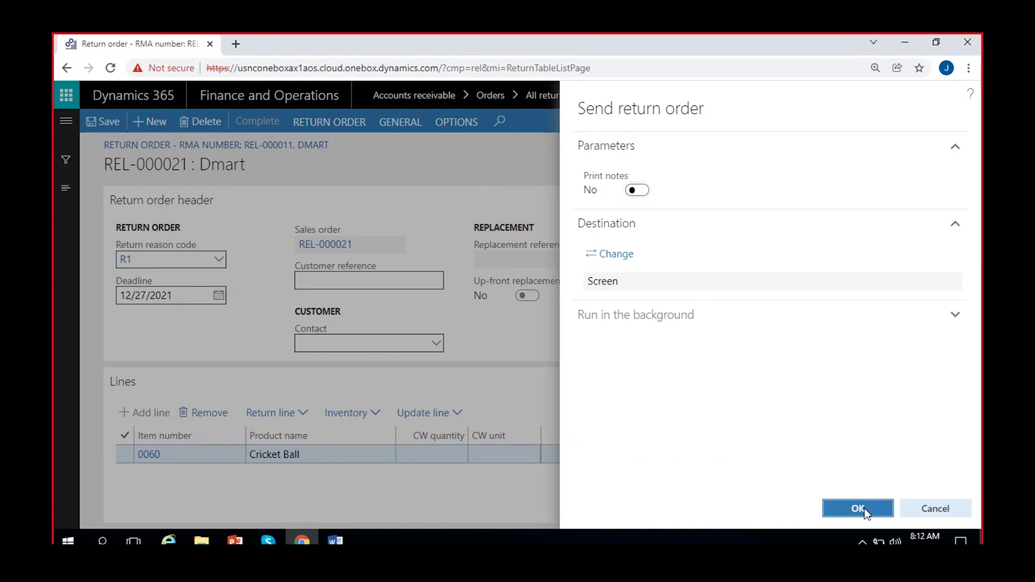
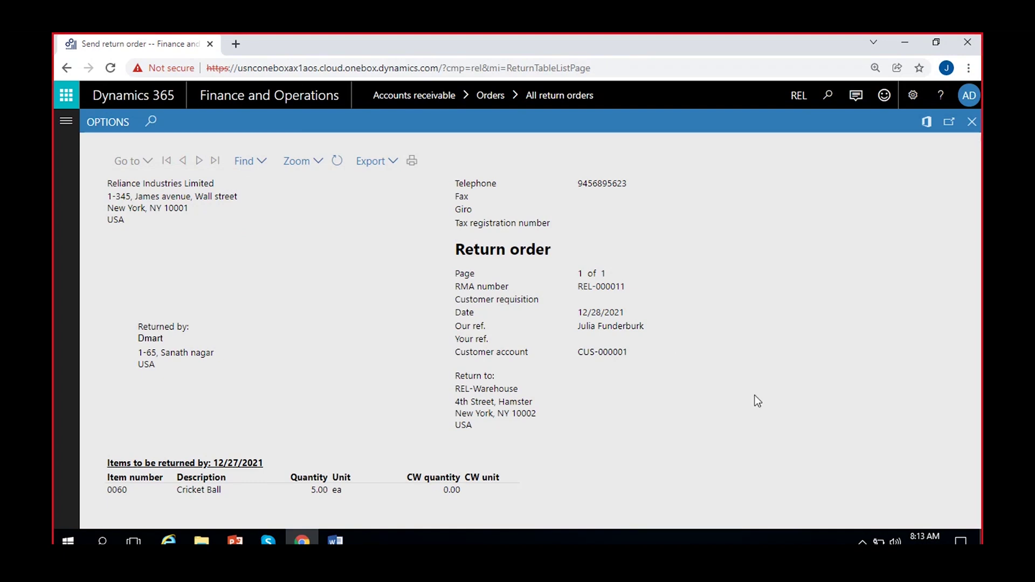
left_click(972, 122)
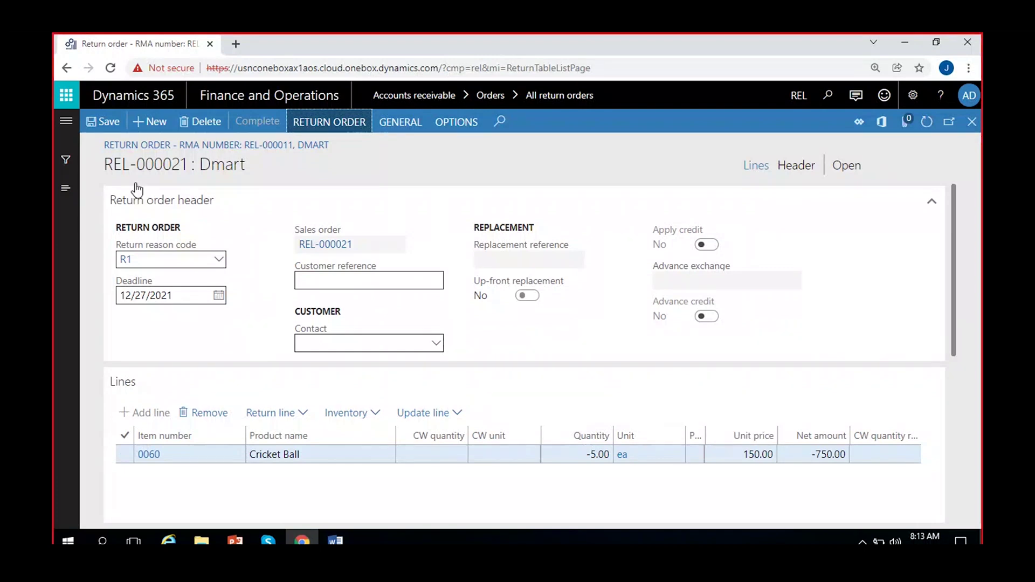
- Open All sales orders in Accounts receivable and check the order type and status of Dmart's returned order
left_click(67, 122)
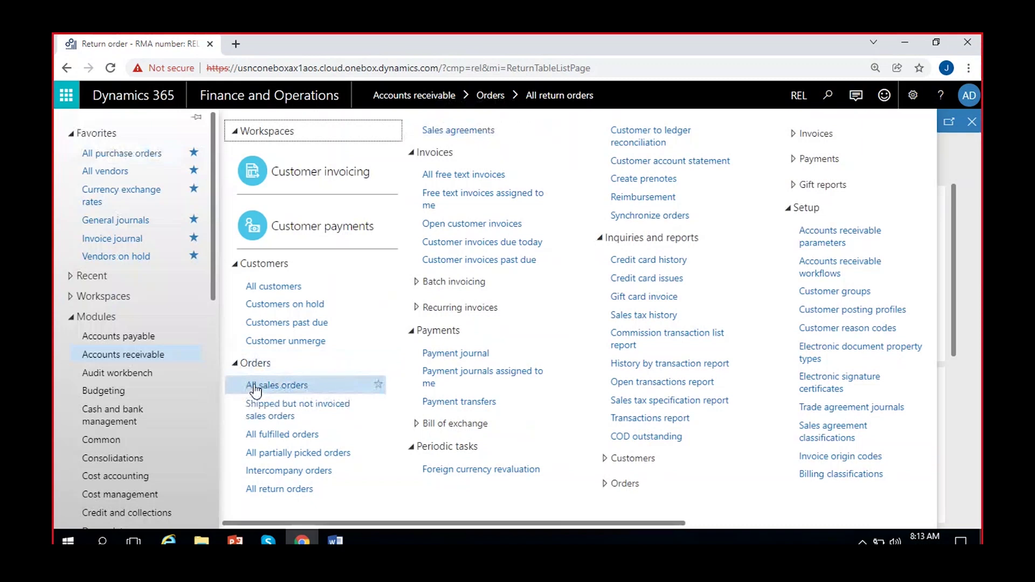
left_click(271, 492)
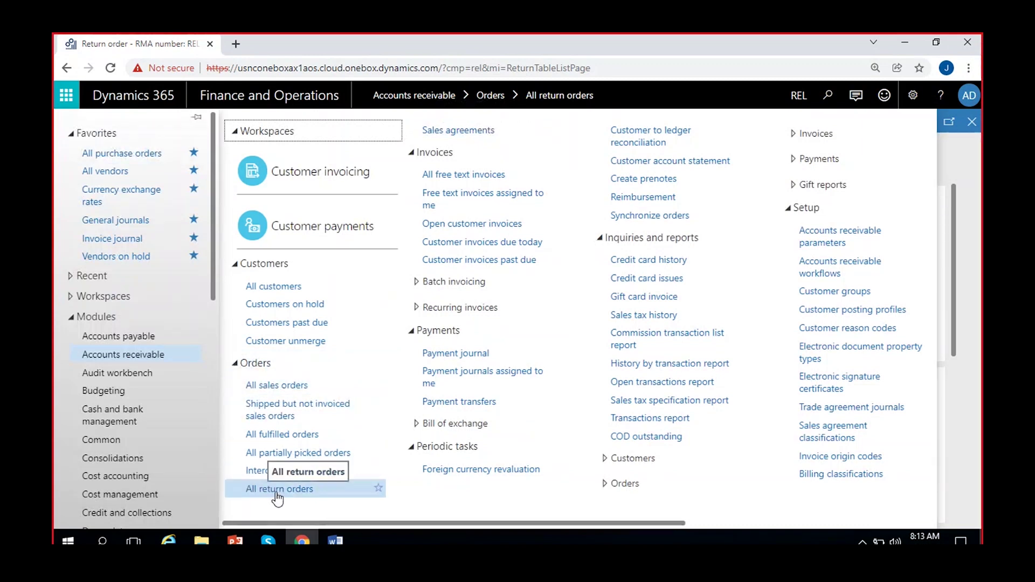
left_click(268, 386)
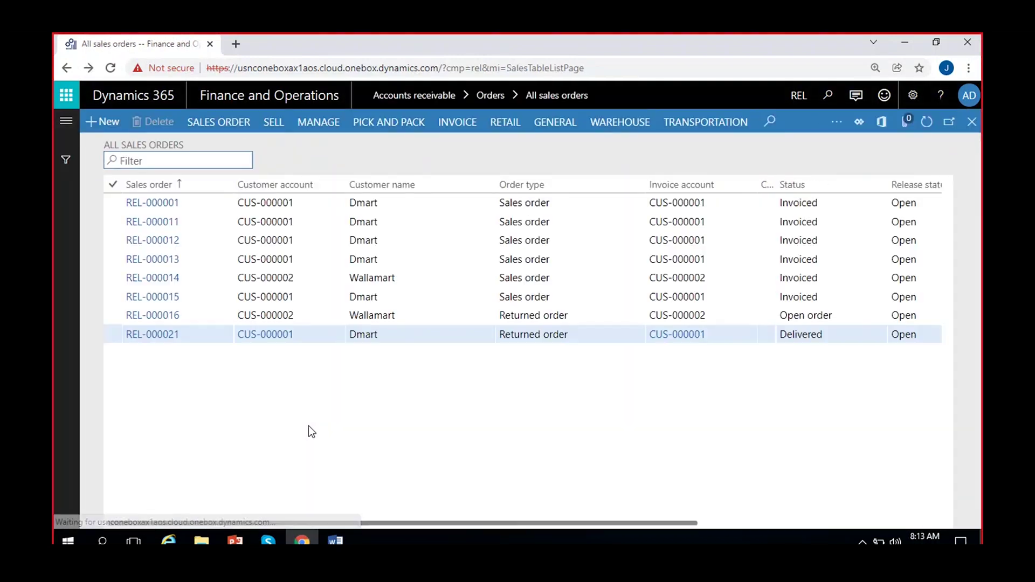
left_click(425, 335)
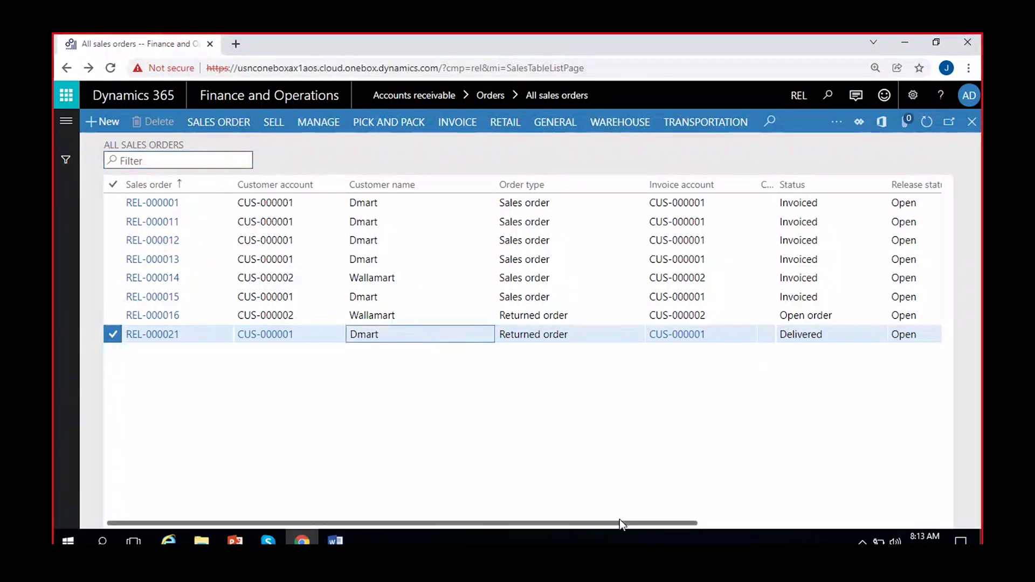
left_click(575, 338)
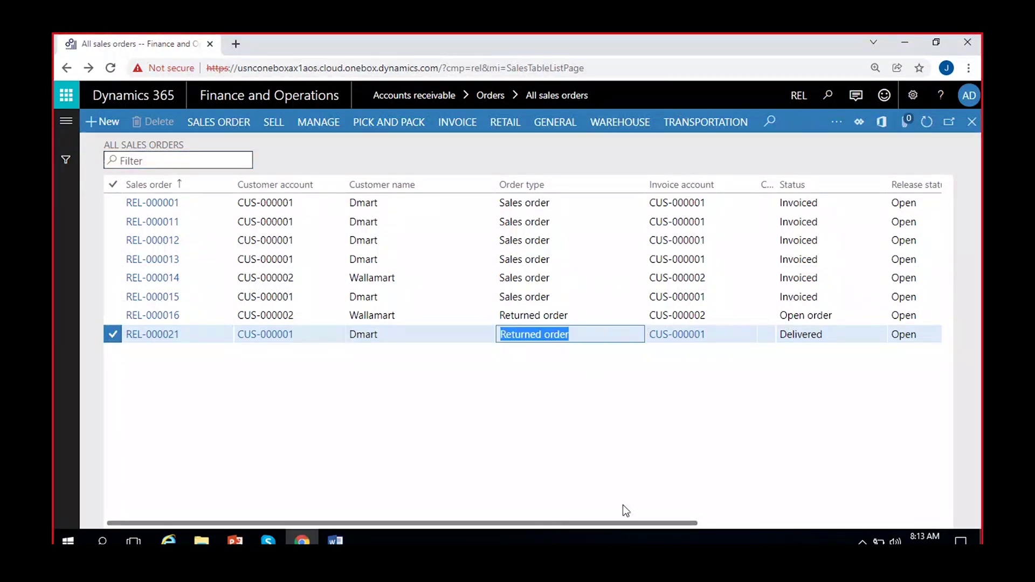
left_click_drag(620, 523, 704, 520)
left_click(706, 334)
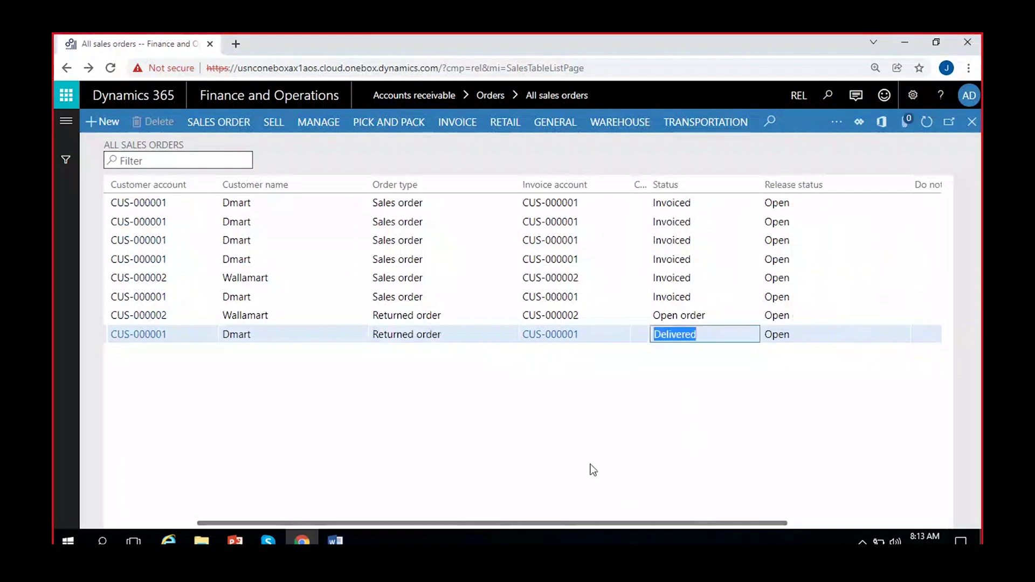
left_click_drag(643, 524, 472, 530)
left_click(421, 333)
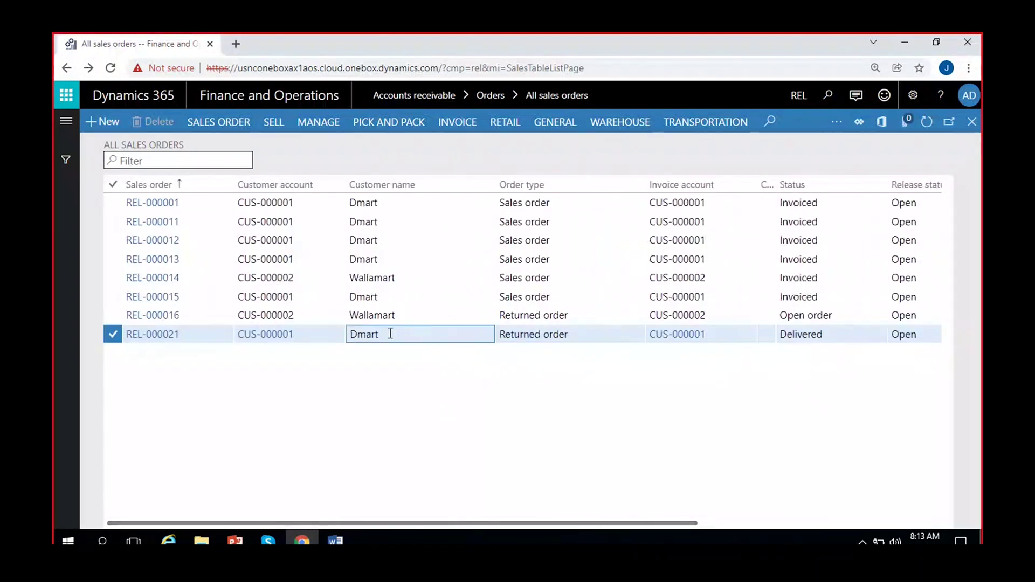
- Open Dmart's returned order and examine its Cricket Ball line, packing slip journal and invoicing options
left_click(157, 334)
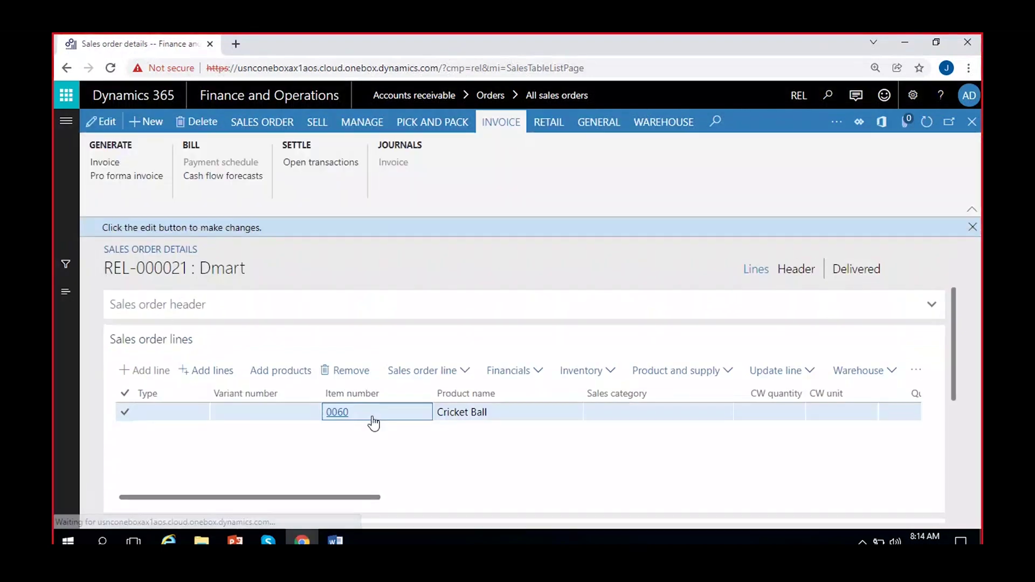
scroll(426, 461, "right", 10)
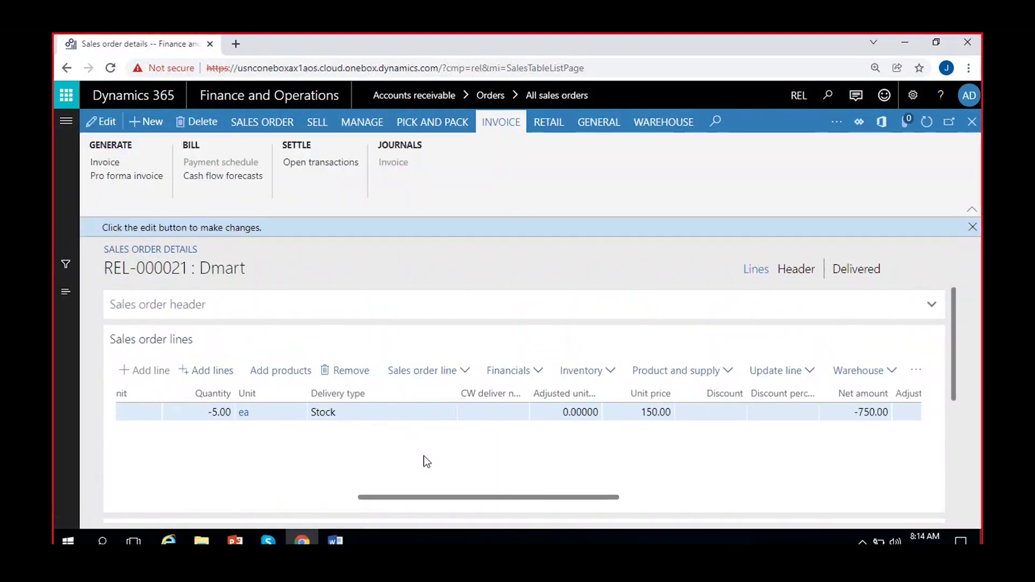
scroll(426, 462, "left", 10)
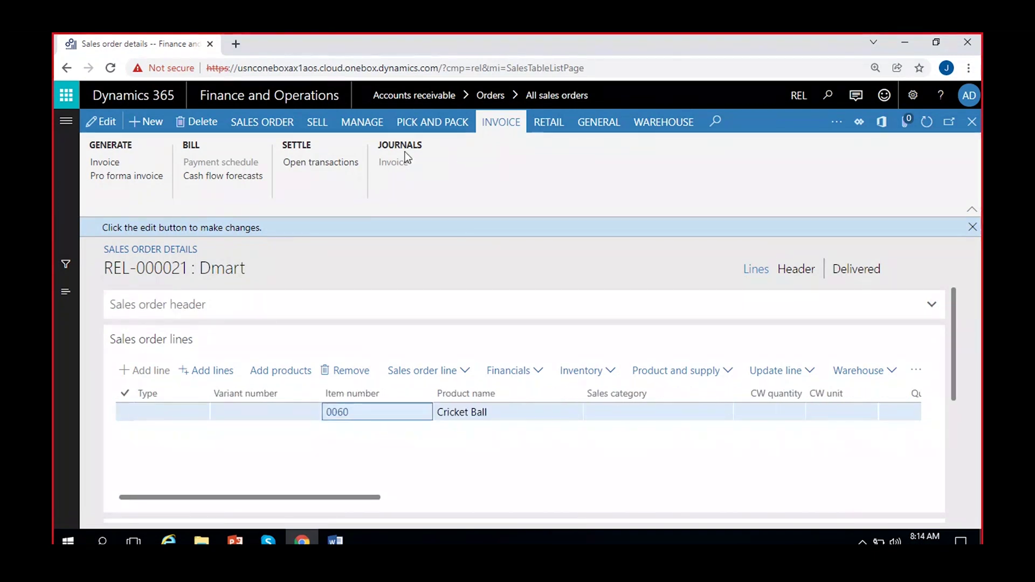
left_click(420, 130)
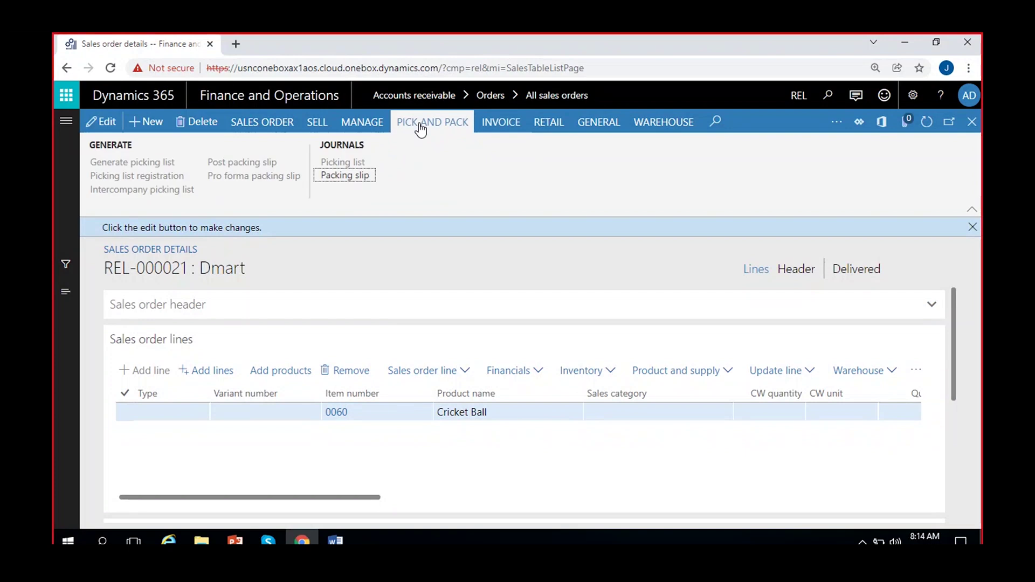
left_click(346, 175)
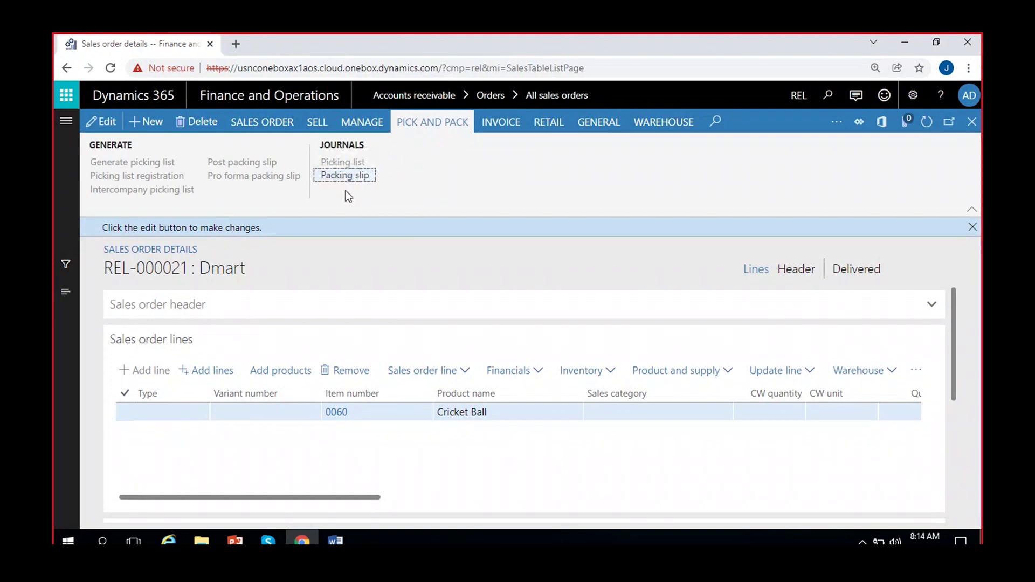
left_click(491, 126)
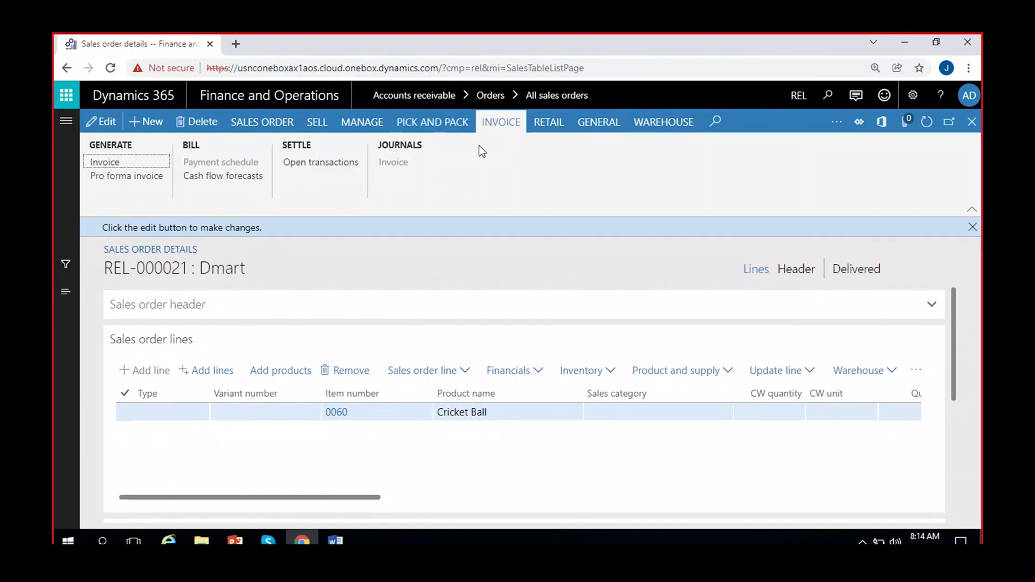
left_click(128, 169)
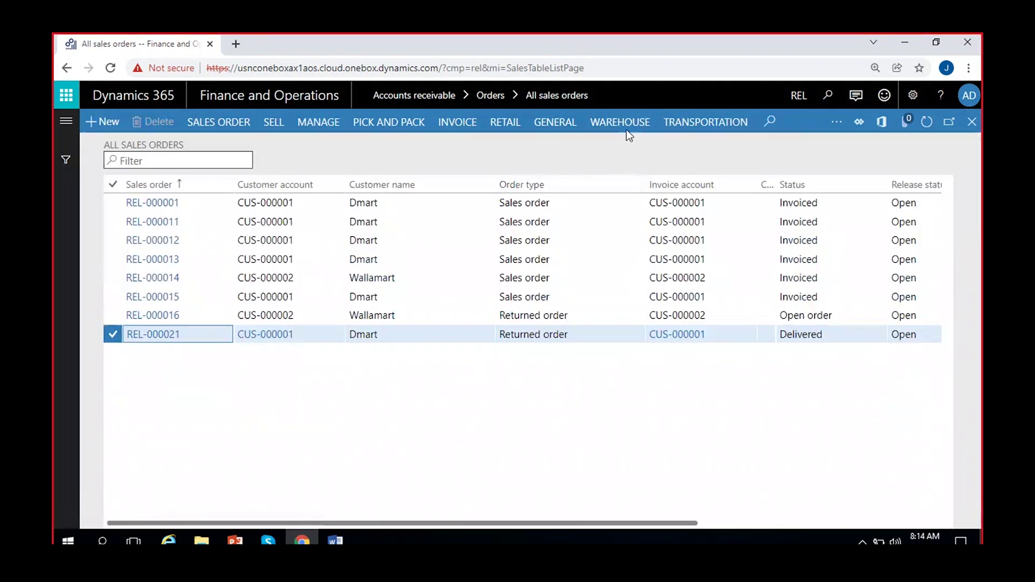
- Generate the invoice for Dmart's returned order using the Packing slip quantity, review its lines and post it without printing
left_click(456, 125)
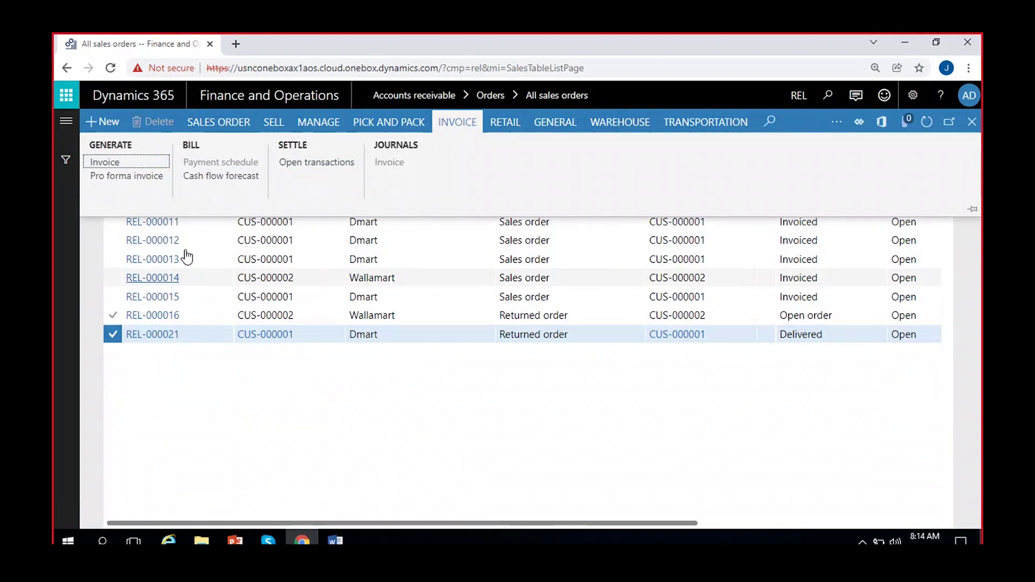
left_click(133, 169)
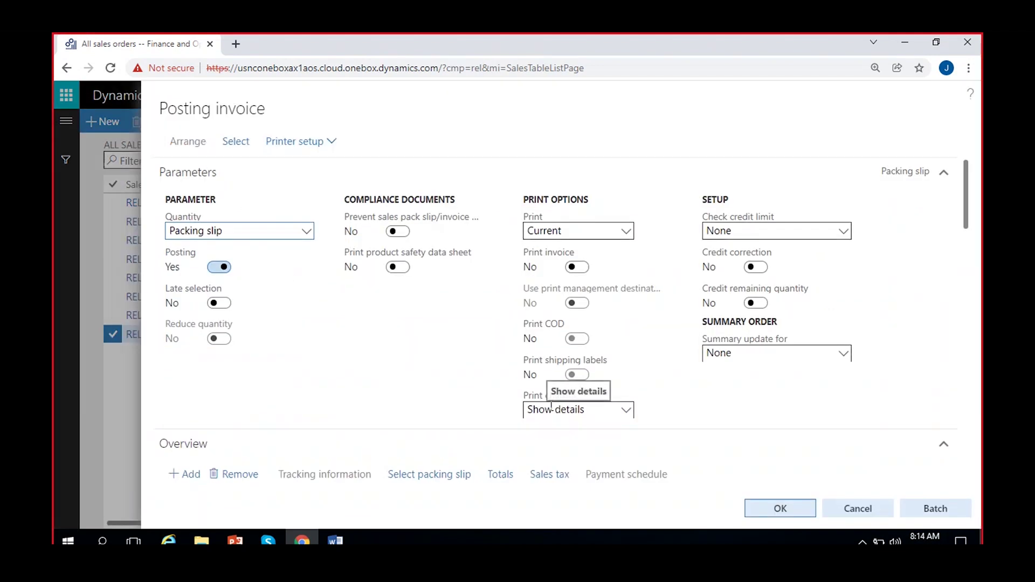
scroll(441, 365, "down", 3)
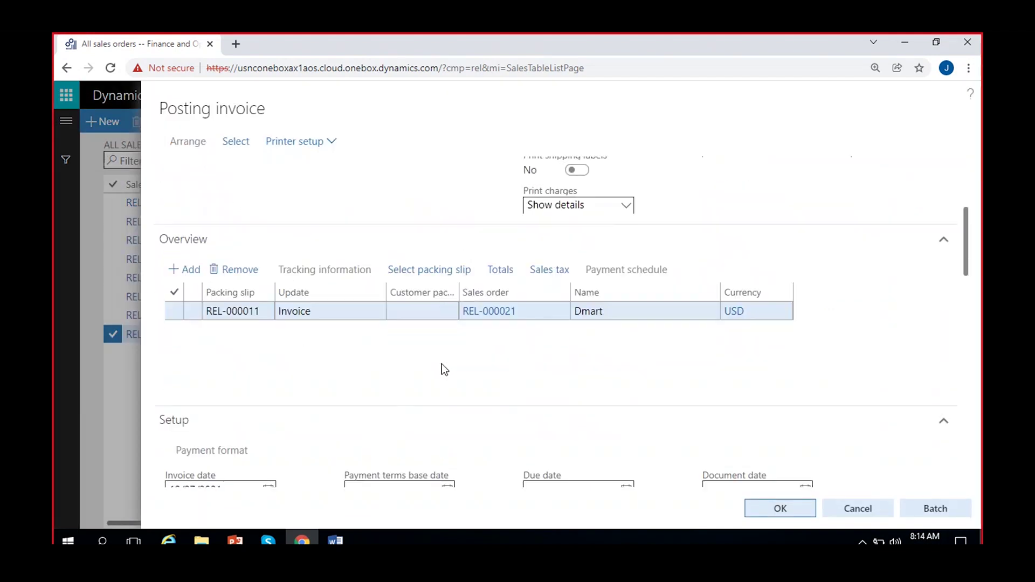
scroll(441, 365, "down", 6)
scroll(442, 371, "down", 8)
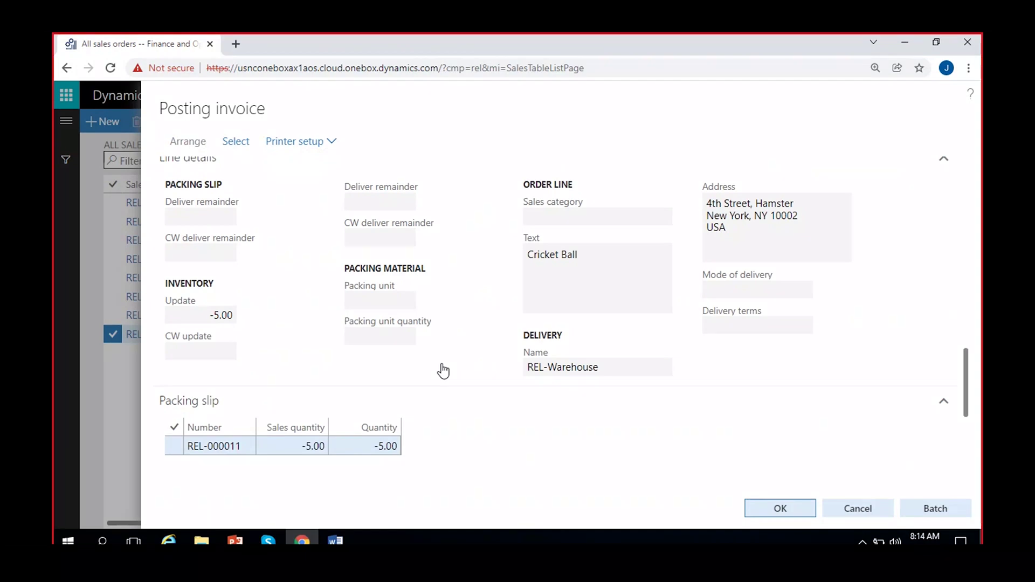
scroll(441, 370, "up", 2)
scroll(442, 368, "up", 5)
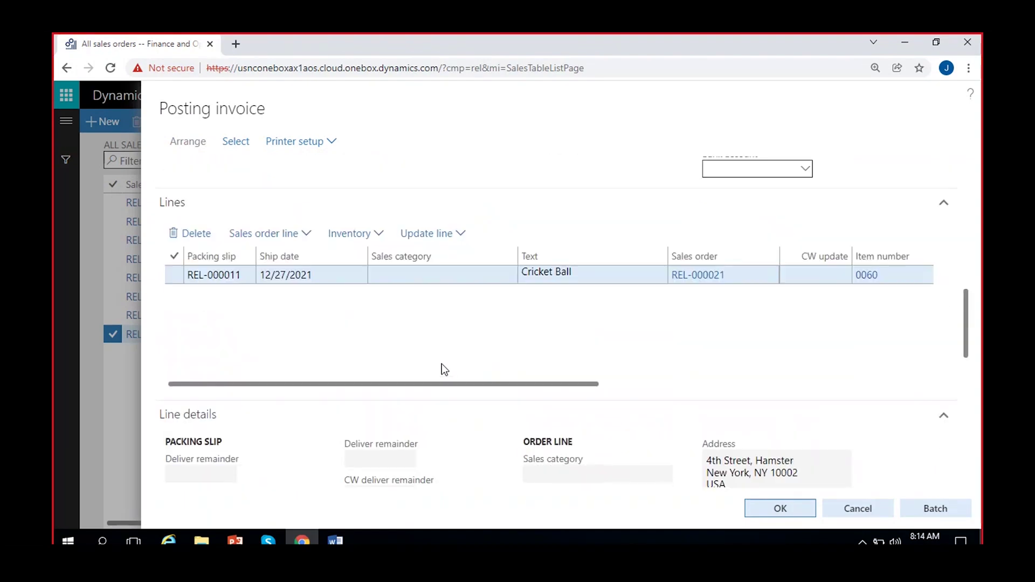
scroll(532, 420, "right", 5)
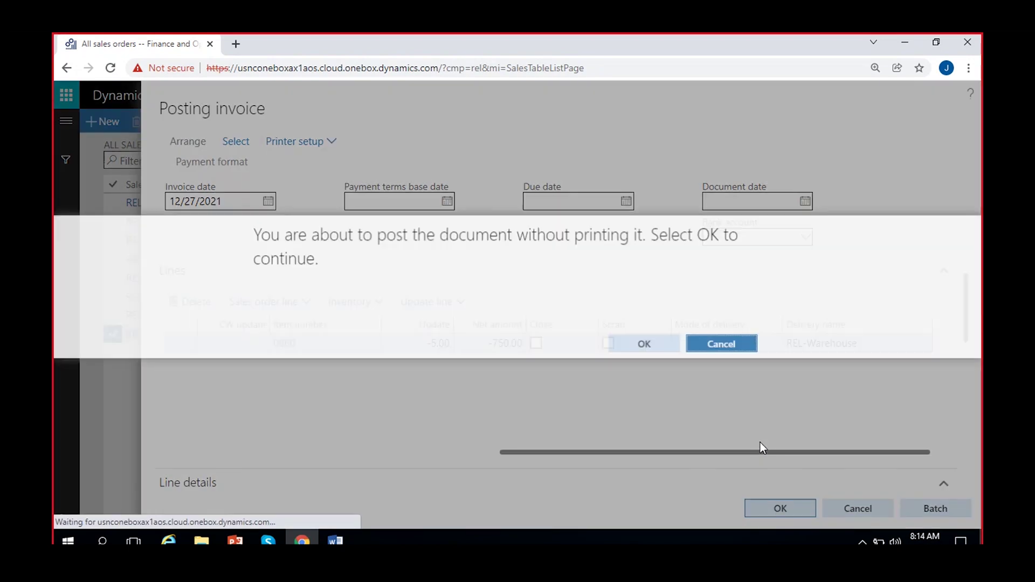
left_click(650, 345)
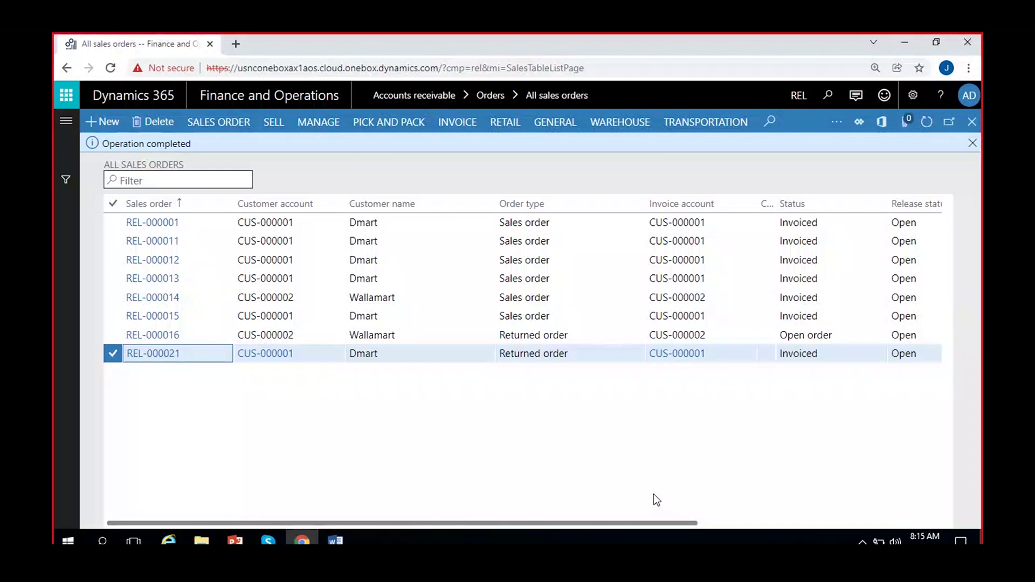
left_click(972, 143)
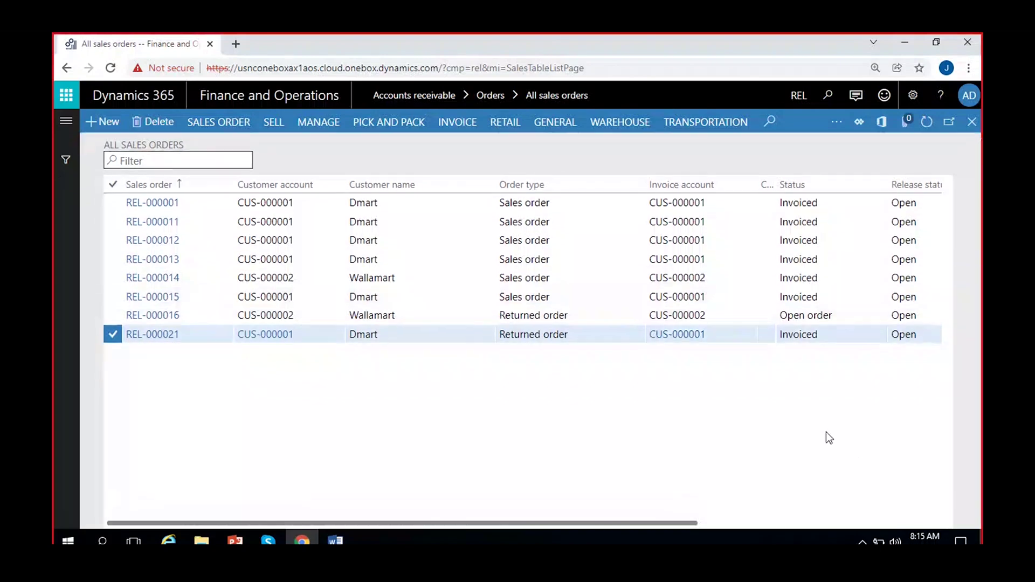
- Check the status of Dmart's returned order and open its invoice journal
left_click(807, 334)
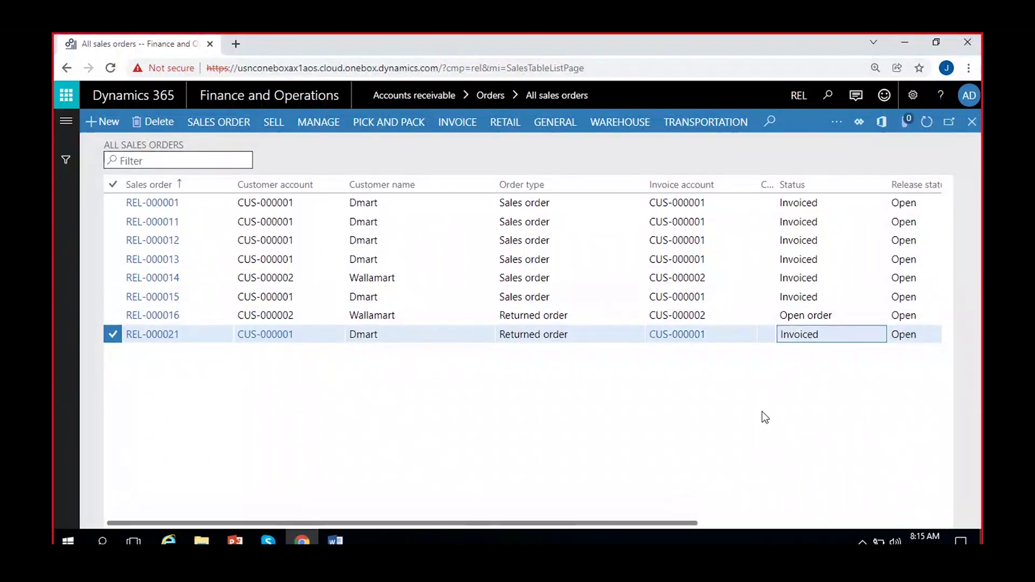
left_click(447, 128)
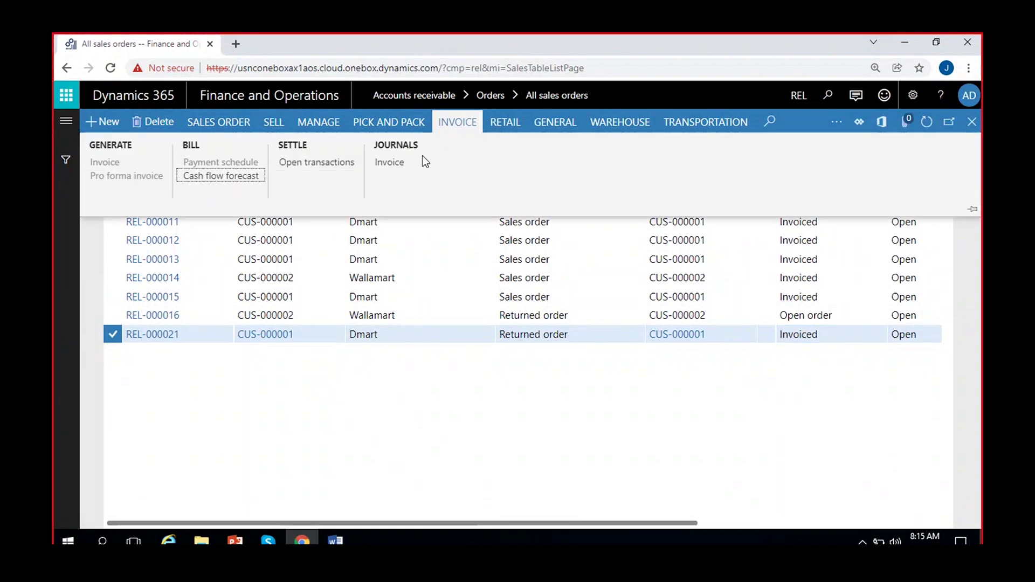
left_click(392, 163)
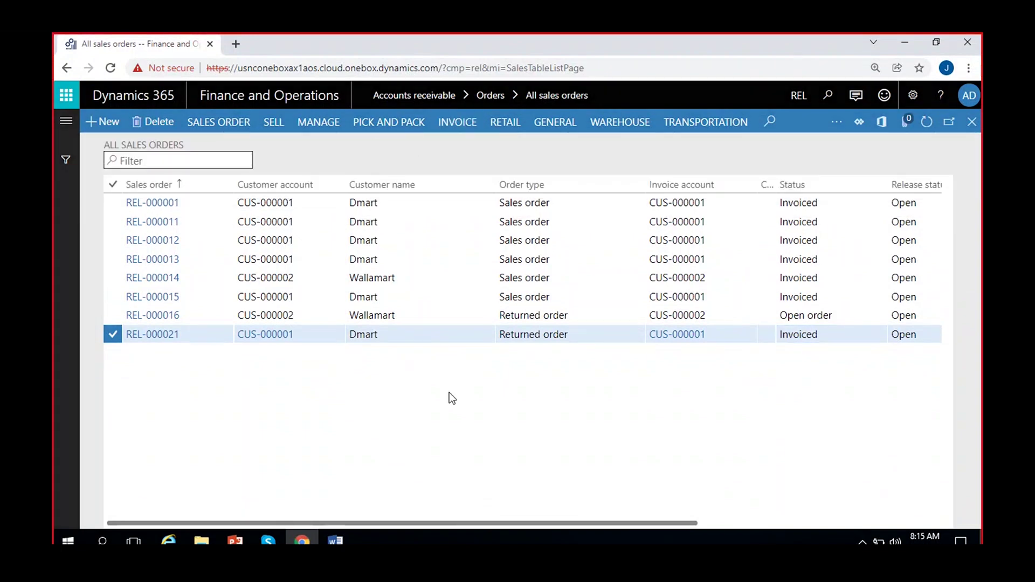
- Open the voucher transactions of the returned order's invoice and examine the cost of goods and inventory postings
left_click(371, 289)
left_click(141, 121)
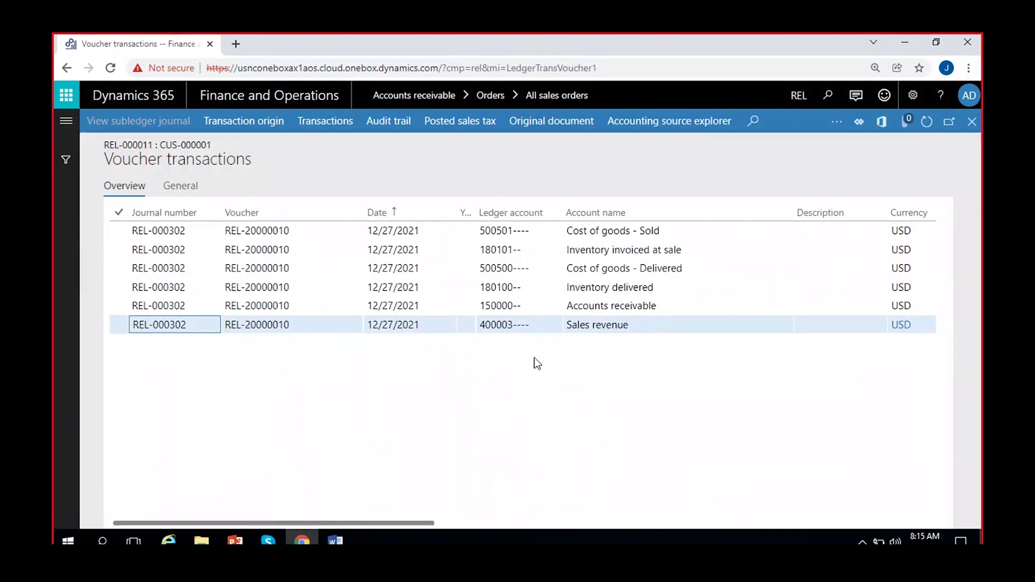
scroll(535, 357, "right", 3)
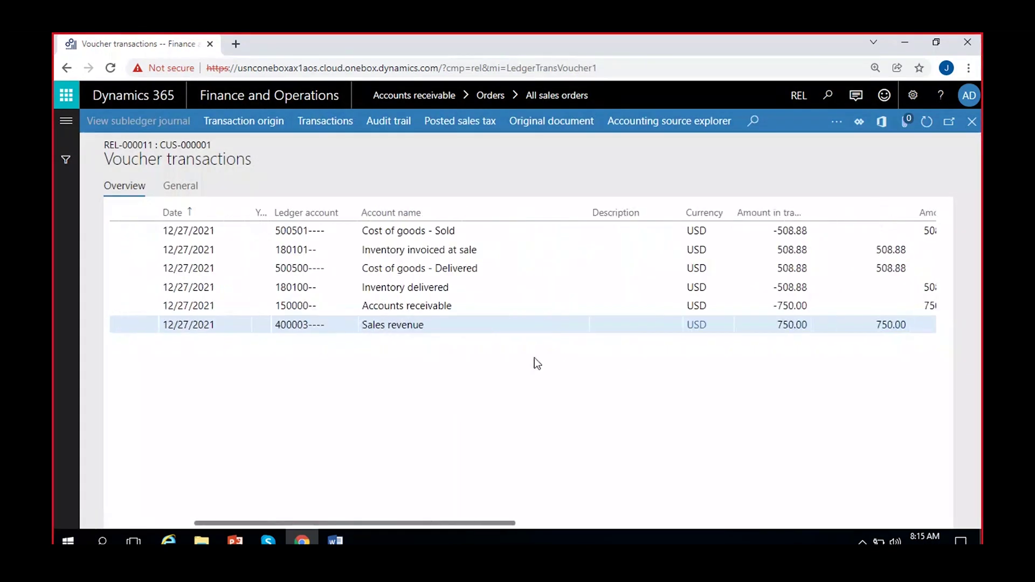
left_click(421, 246)
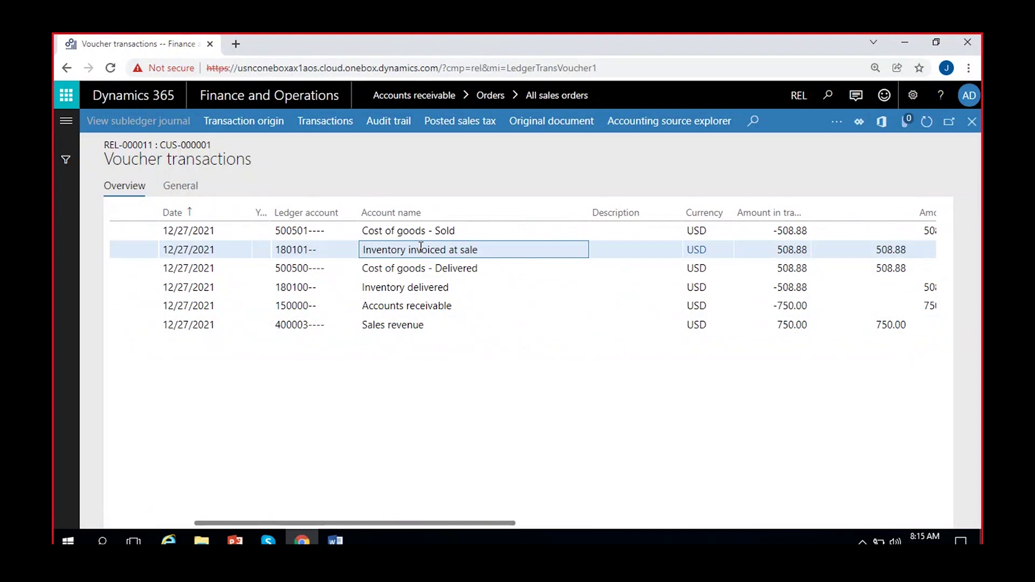
left_click(437, 230)
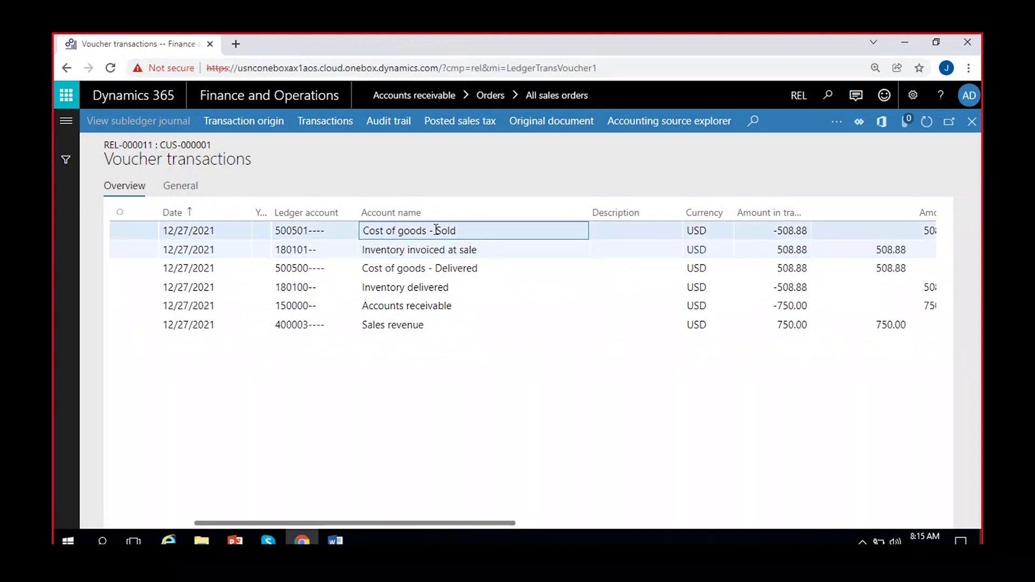
left_click(403, 289)
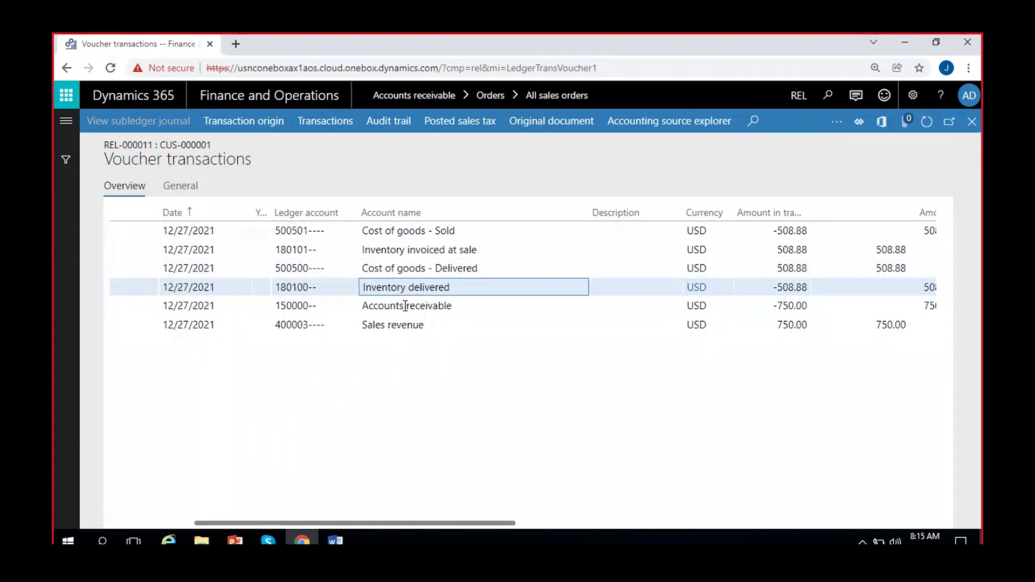
- Check the accounts receivable and sales revenue amounts in the voucher, and return to the list of all sales orders
left_click(407, 305)
left_click(766, 306)
left_click(451, 324)
left_click(775, 327)
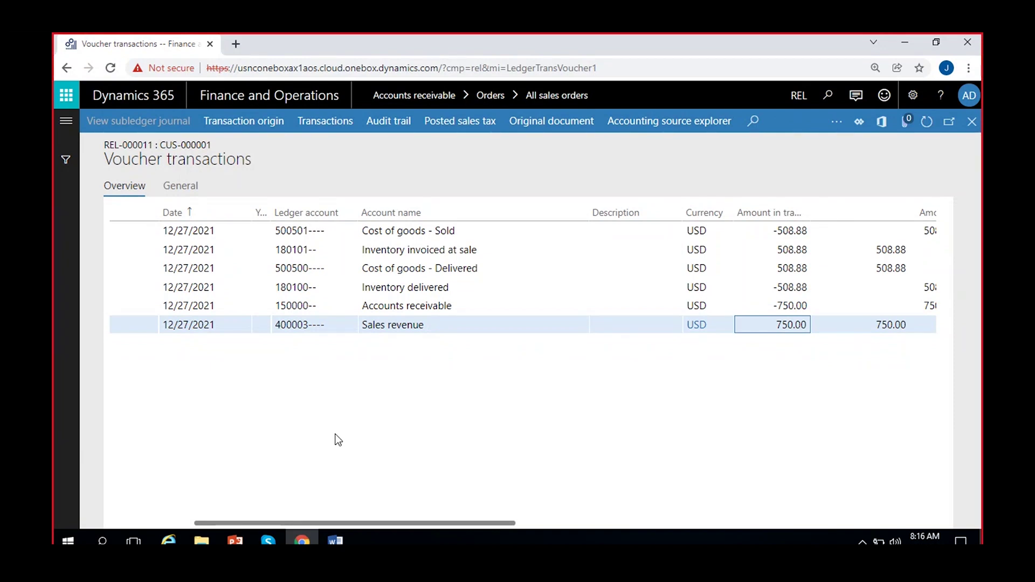
left_click(973, 123)
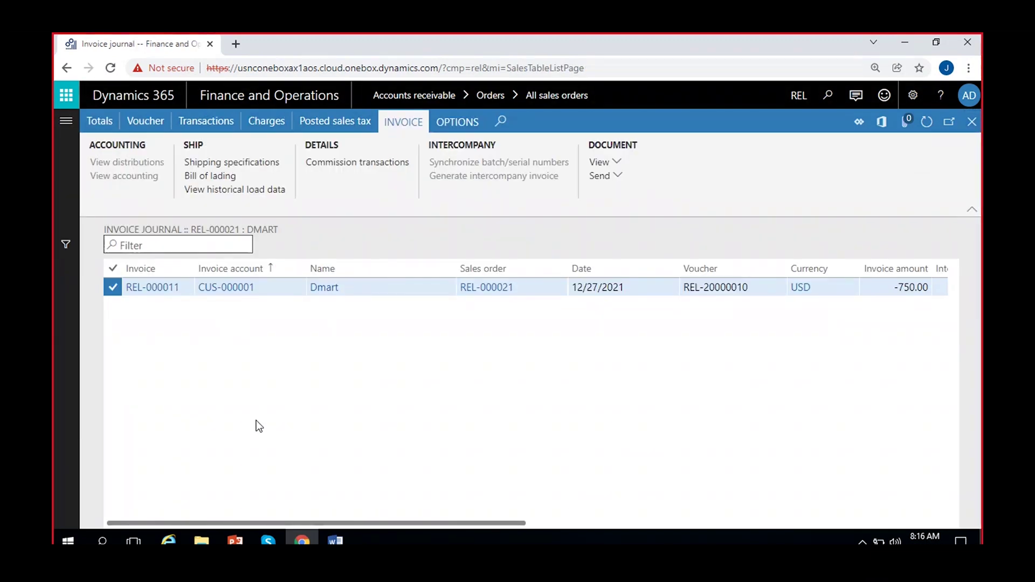
left_click(973, 123)
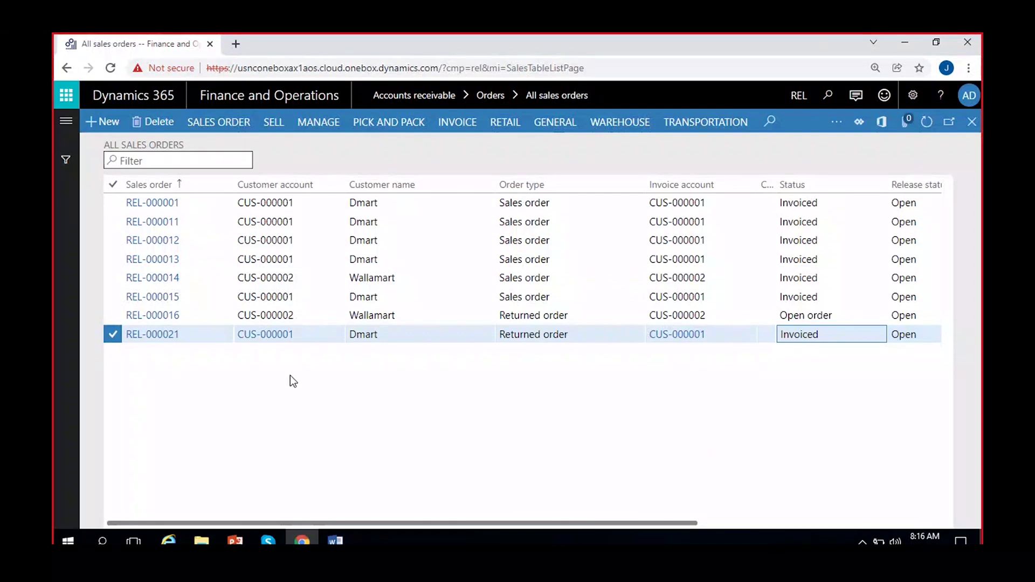
- Open the customer record from Dmart's returned order and show only the open entries in its customer transactions
left_click(271, 335)
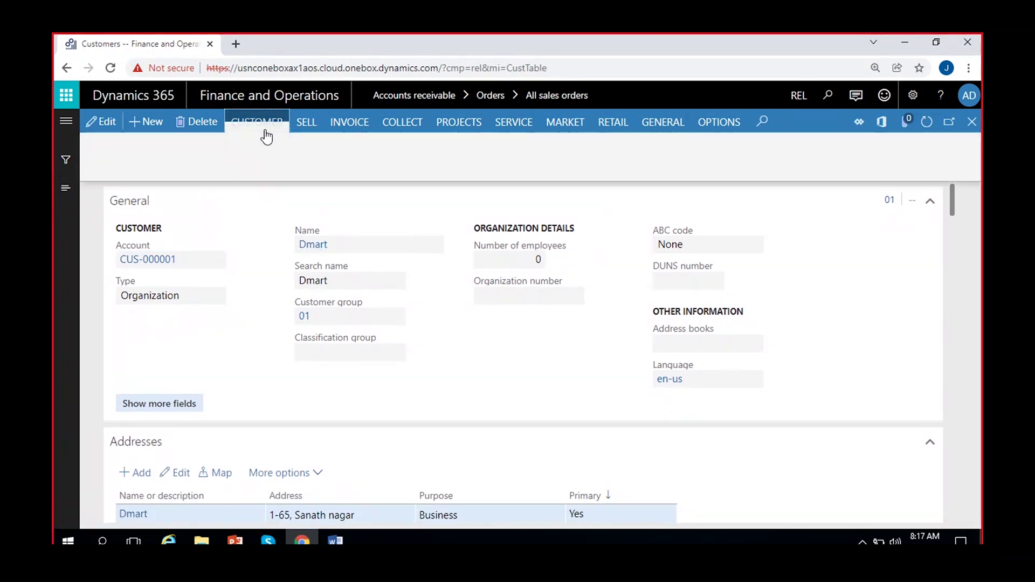
left_click(267, 135)
left_click(244, 167)
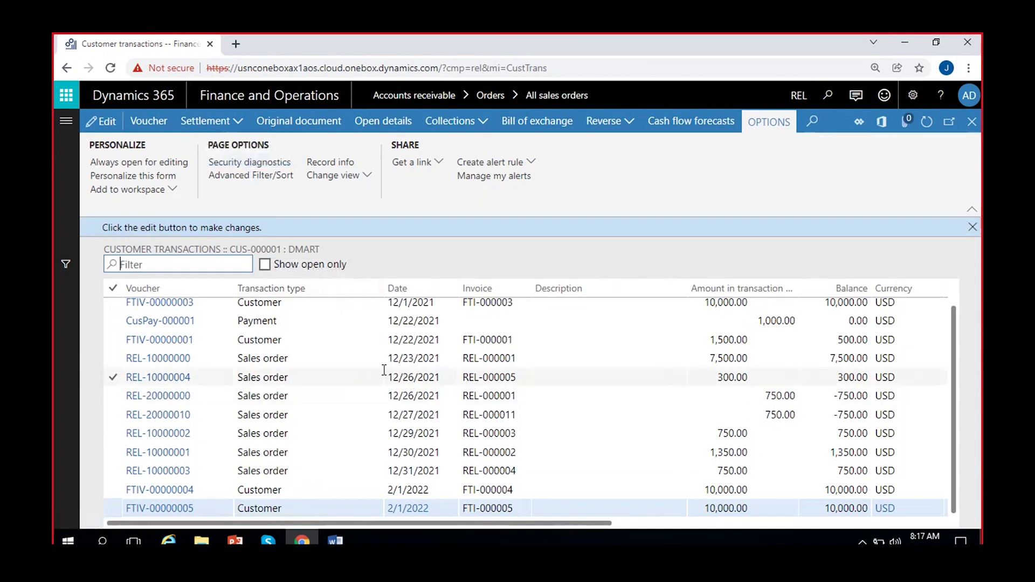
left_click(264, 265)
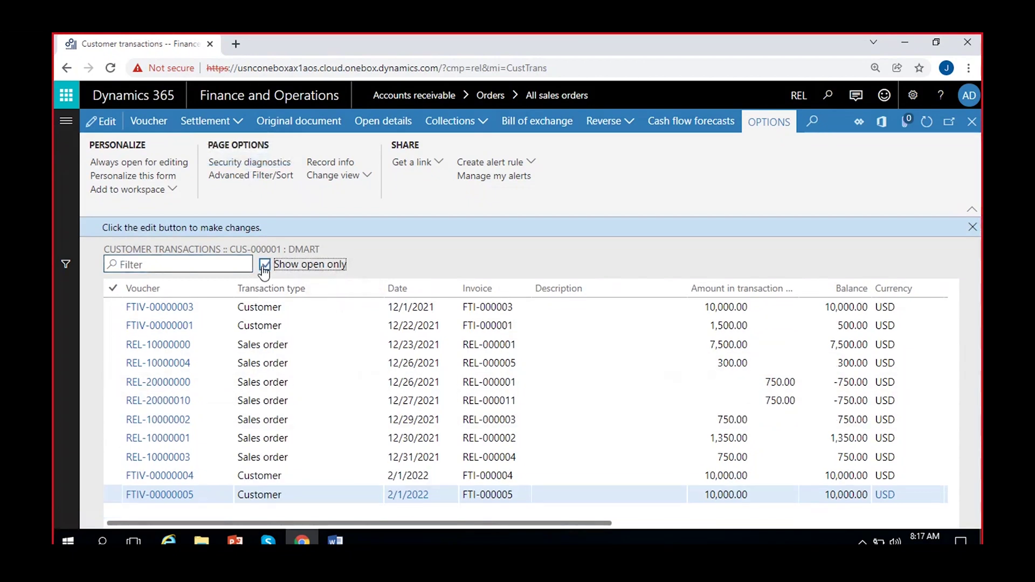
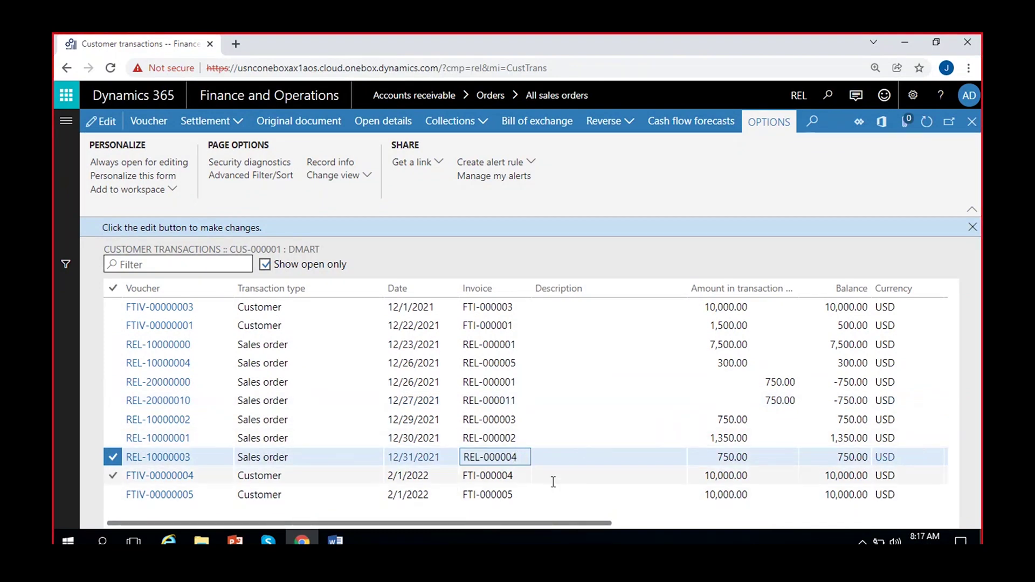
- Check Dmart's 12/31/2021 transaction with and without the open-only filter, and return to the list of all sales orders
triple_click(523, 456)
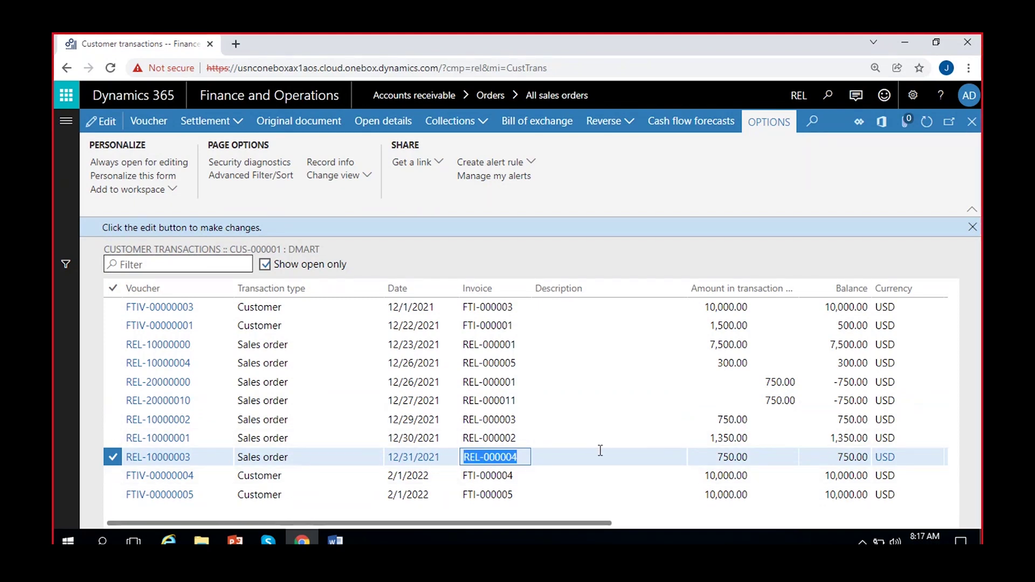
left_click(265, 264)
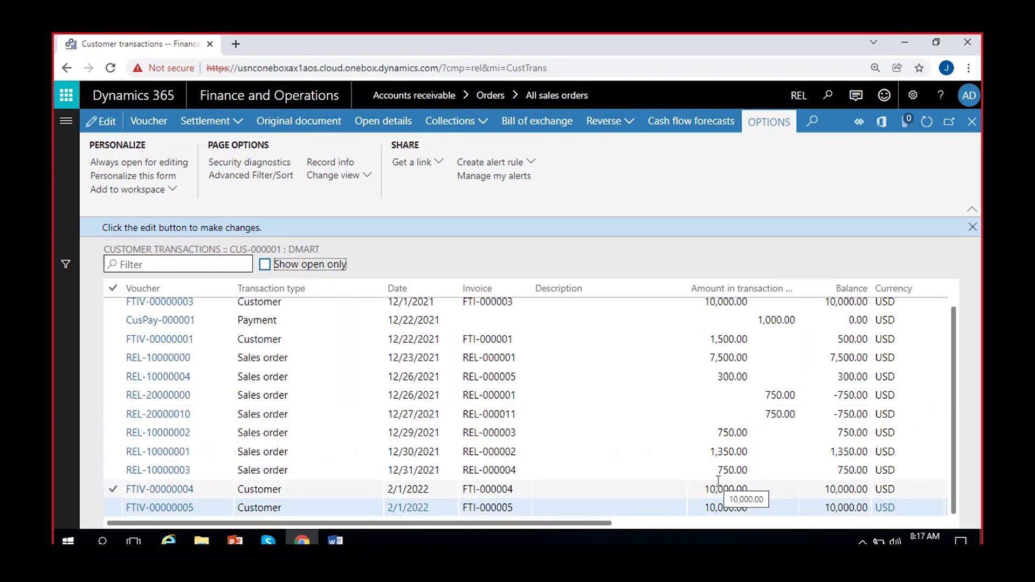
left_click(731, 470)
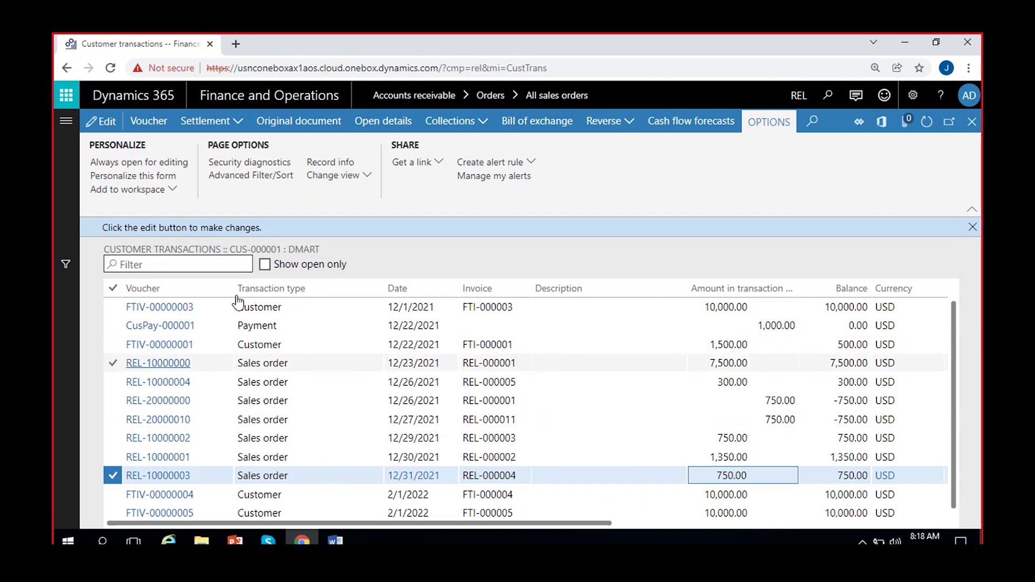
left_click(972, 122)
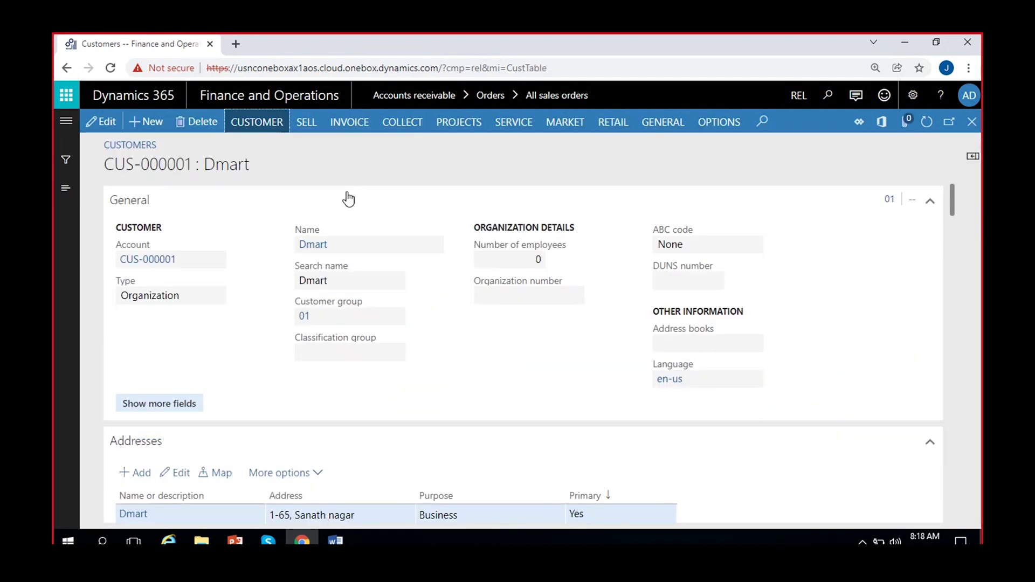
left_click(972, 122)
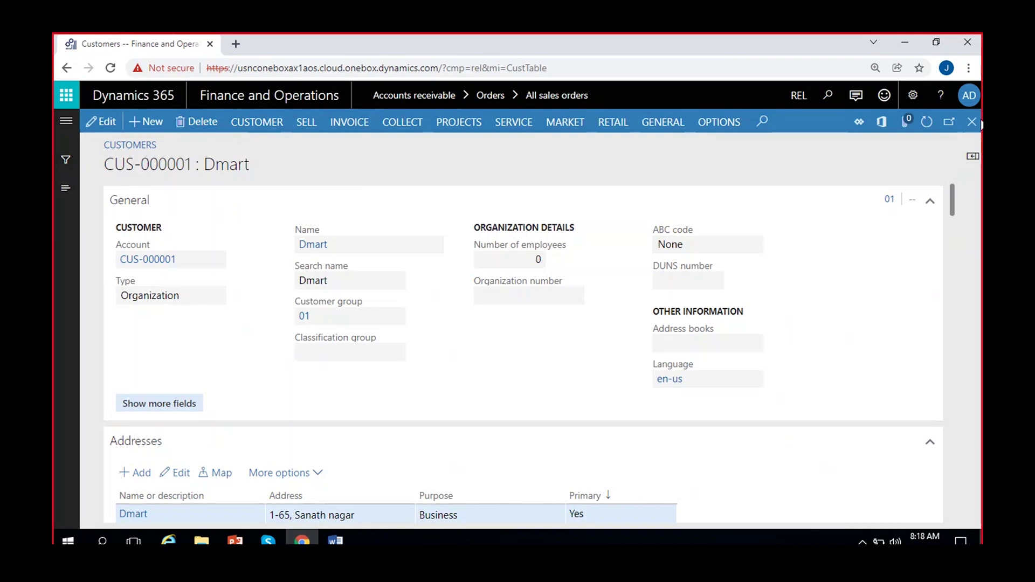
- Duplicate the browser tab of the sales orders list and open the returned order's invoice journal in the original tab
right_click(166, 49)
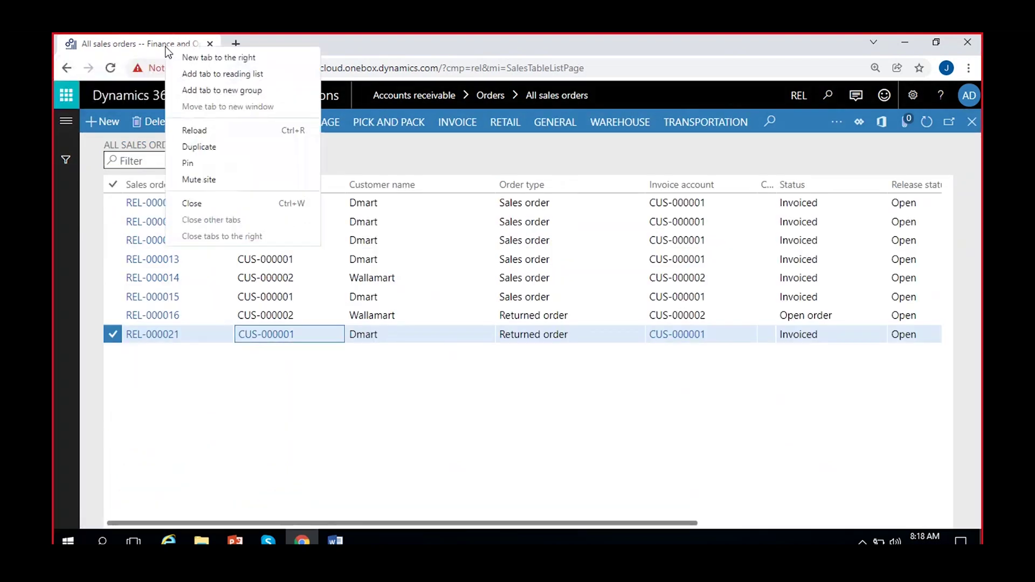
left_click(215, 145)
left_click(123, 47)
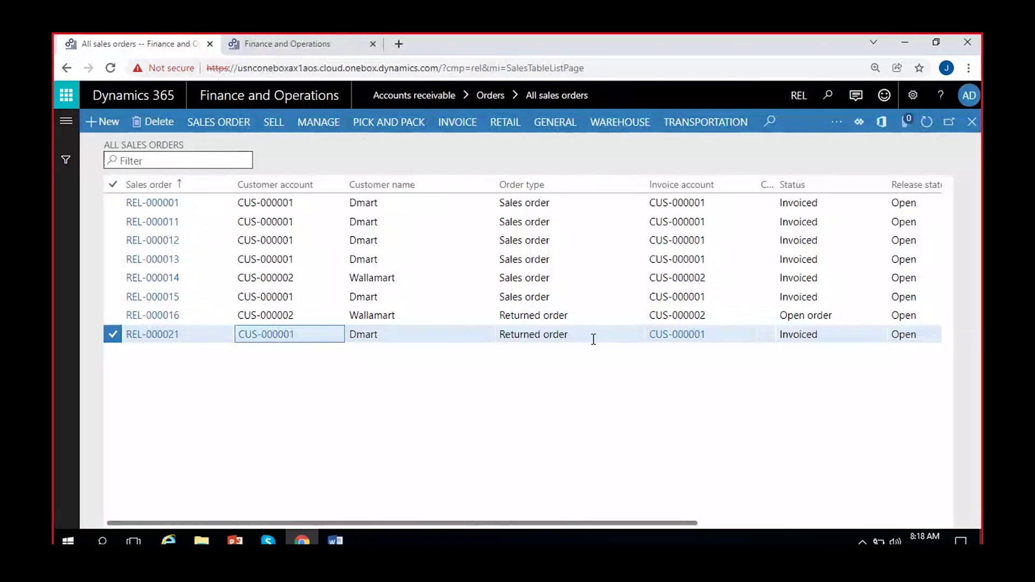
left_click(451, 124)
left_click(393, 169)
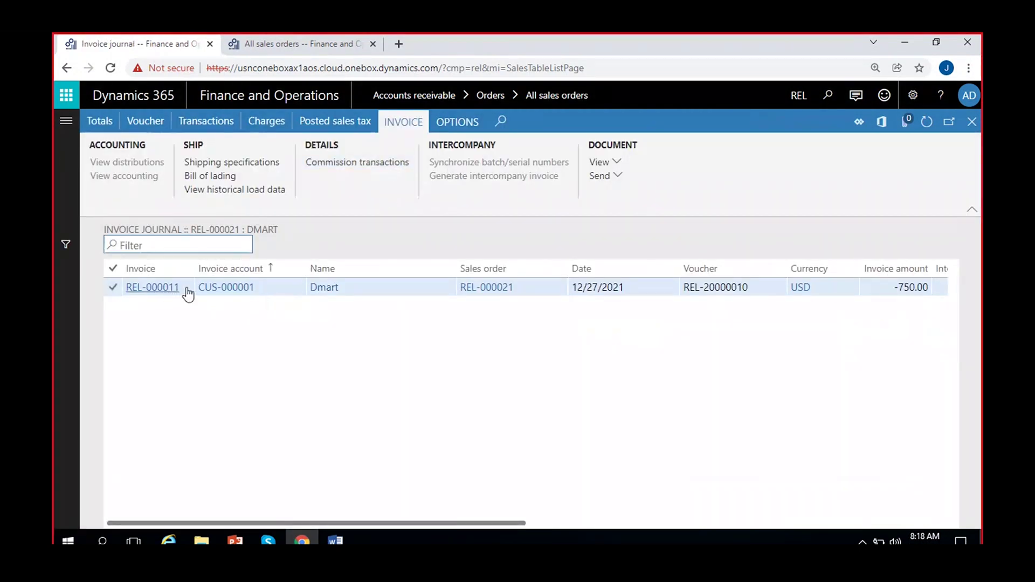
- Open the All customers list of Accounts receivable in the duplicated browser tab
left_click(295, 43)
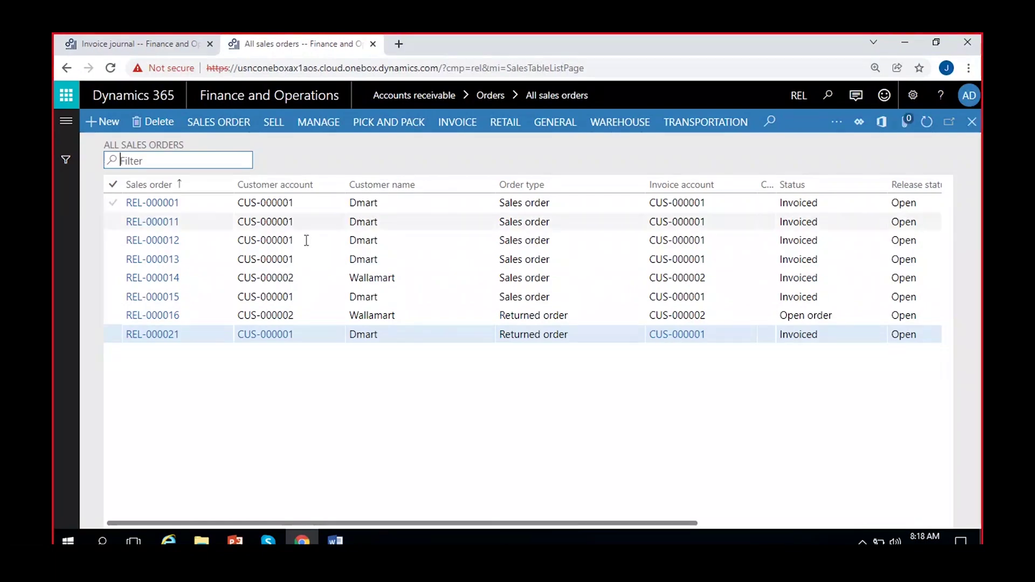
left_click(65, 121)
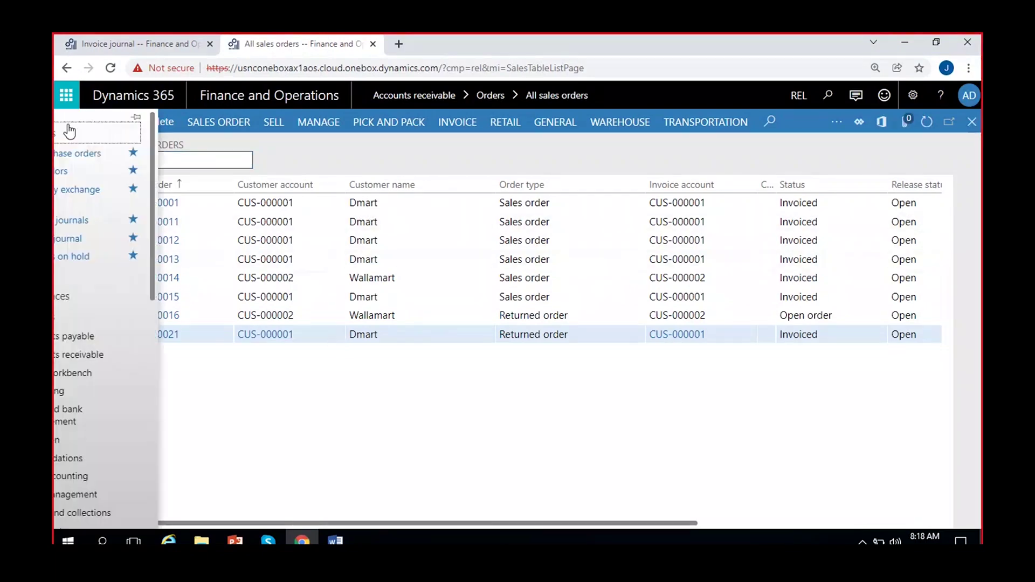
left_click(116, 357)
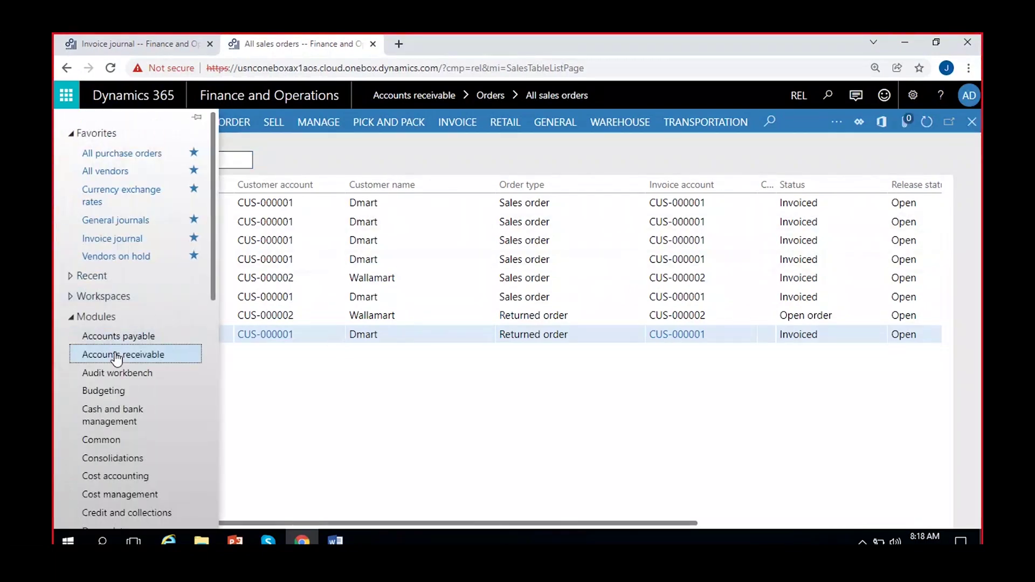
left_click(272, 286)
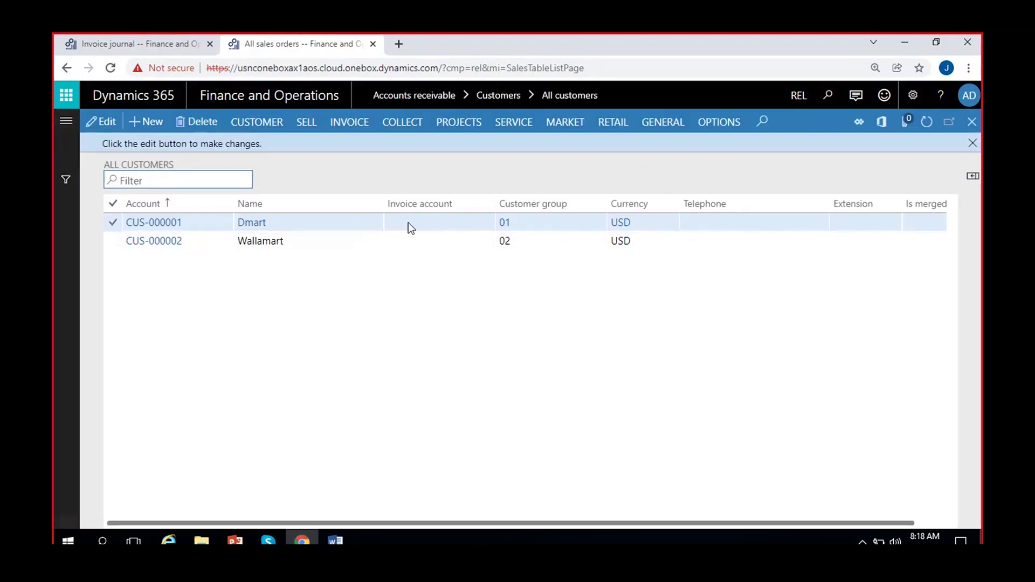
left_click(369, 240)
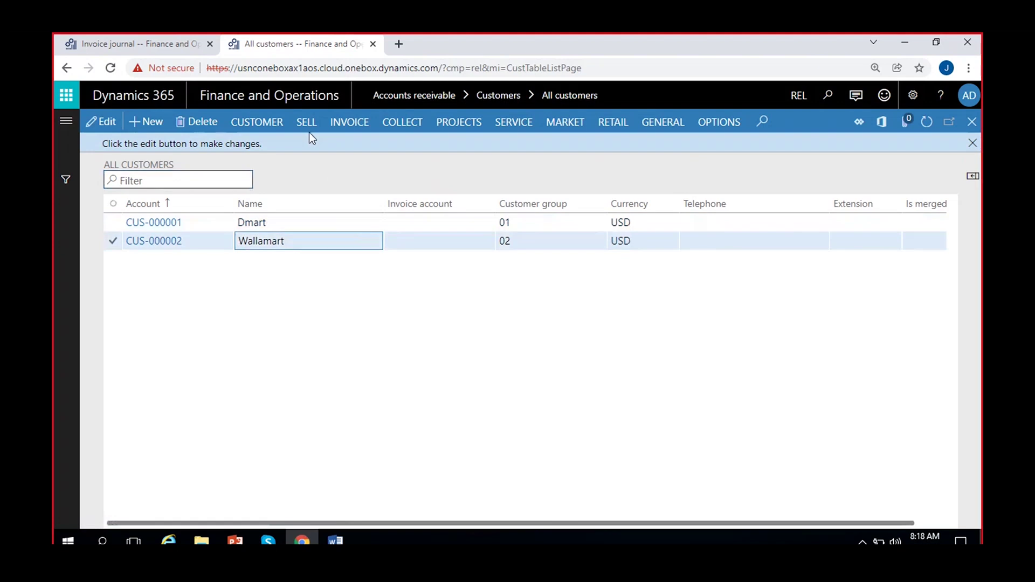
left_click(361, 122)
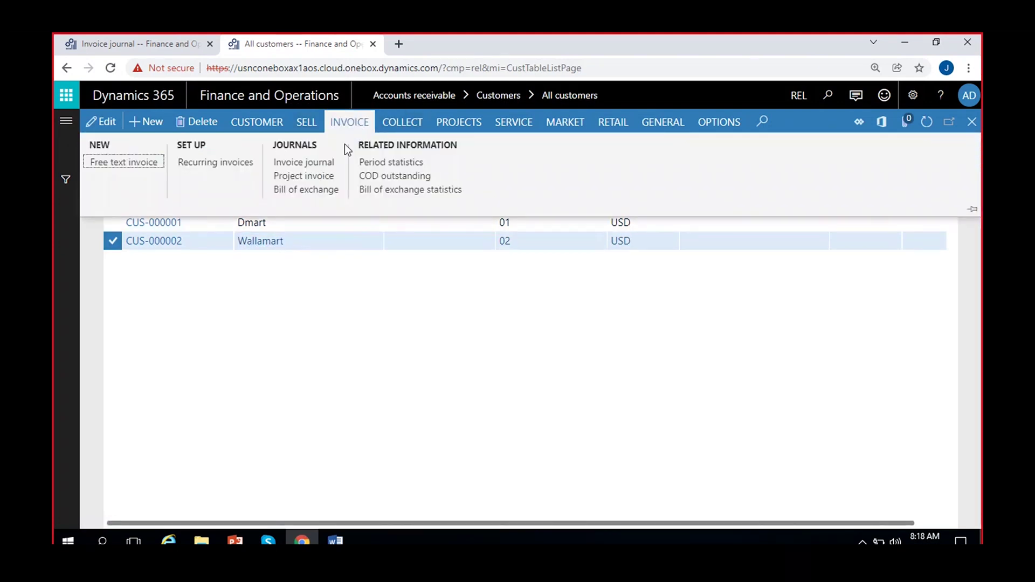
left_click(413, 271)
left_click(268, 123)
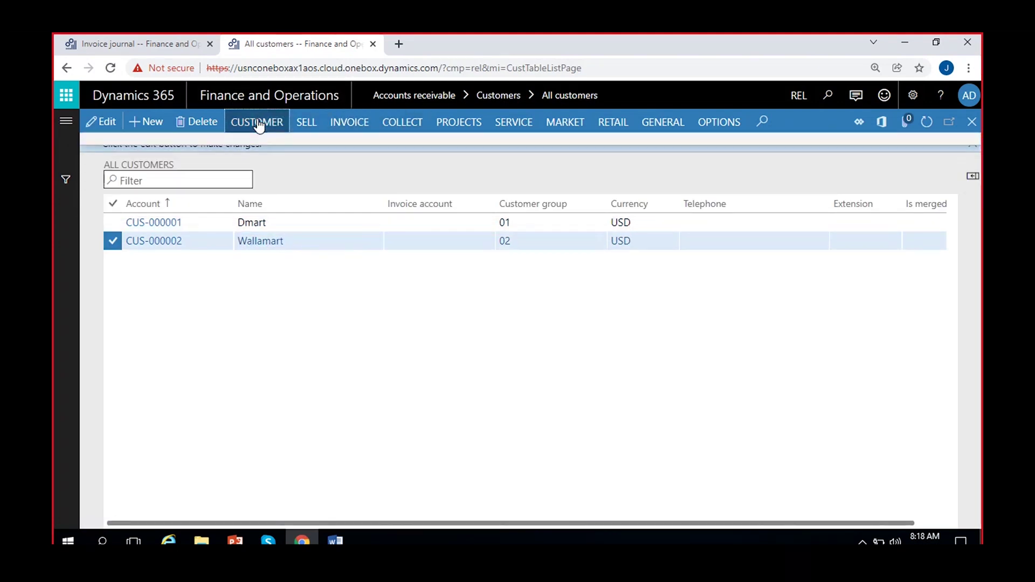
left_click(246, 157)
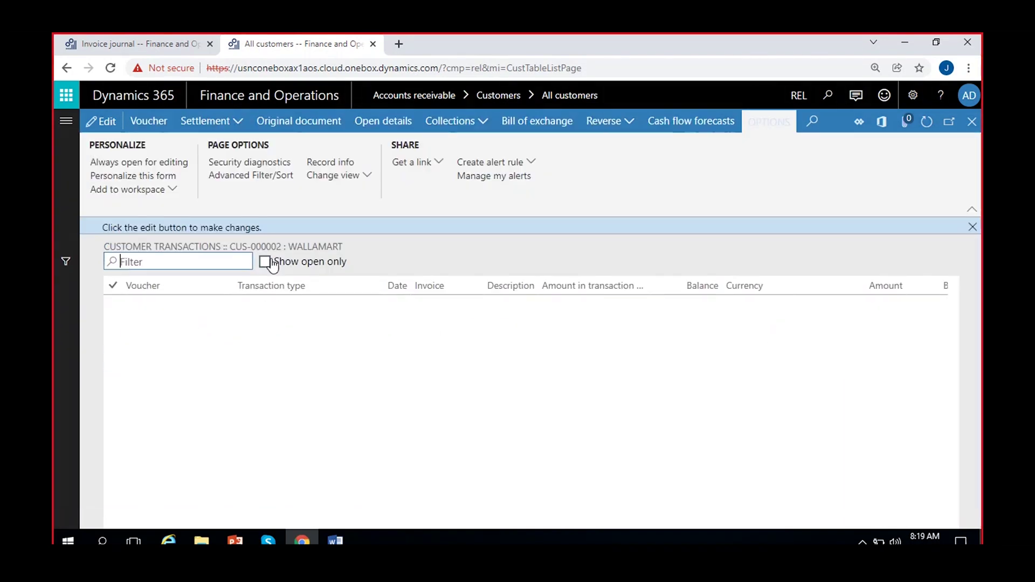
left_click(972, 223)
left_click(973, 121)
- Open Dmart's customer transactions and compare the 12/27/2021 return entry's balance with the returned order's invoice journal
left_click(338, 222)
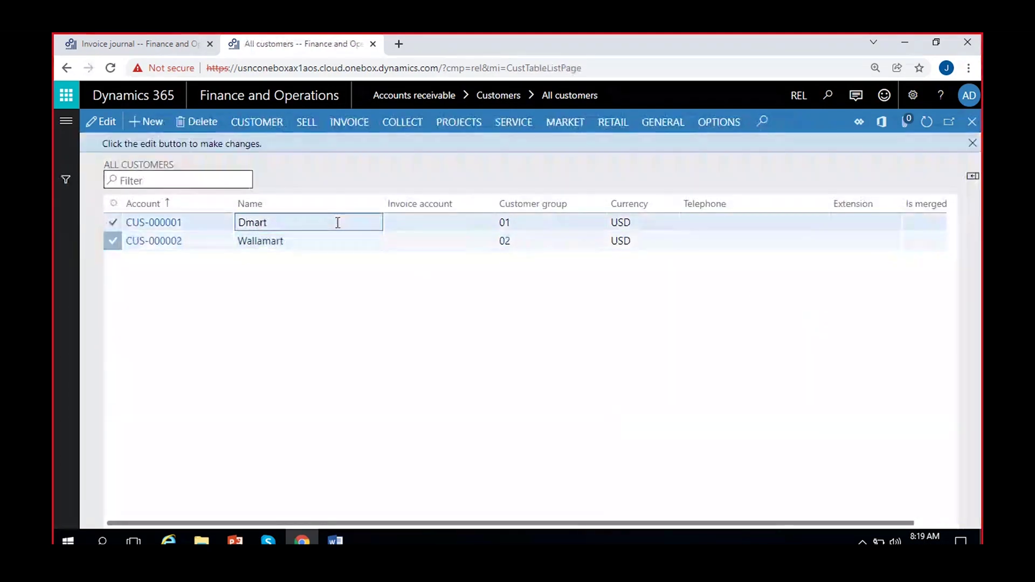
left_click(274, 128)
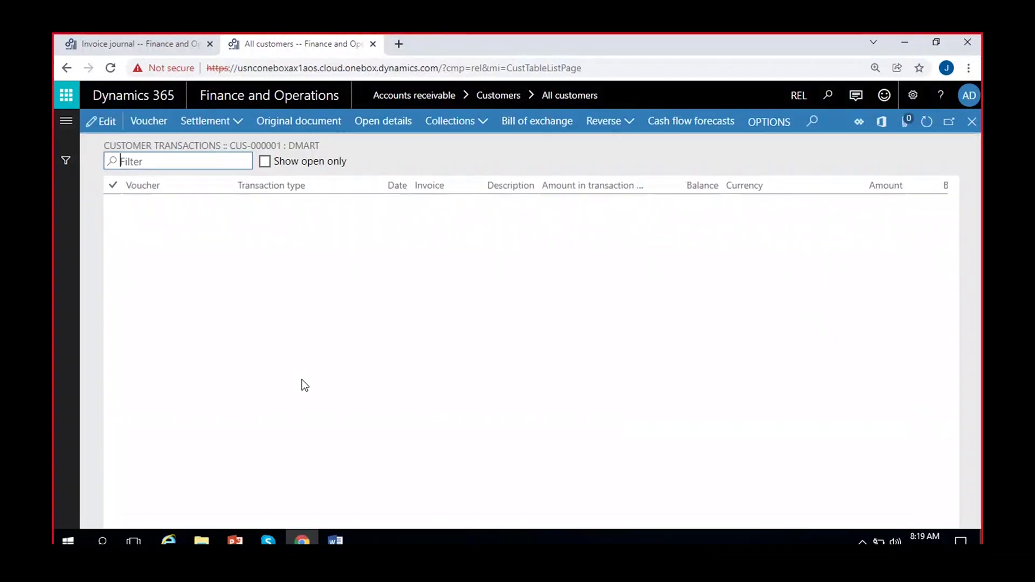
left_click(342, 394)
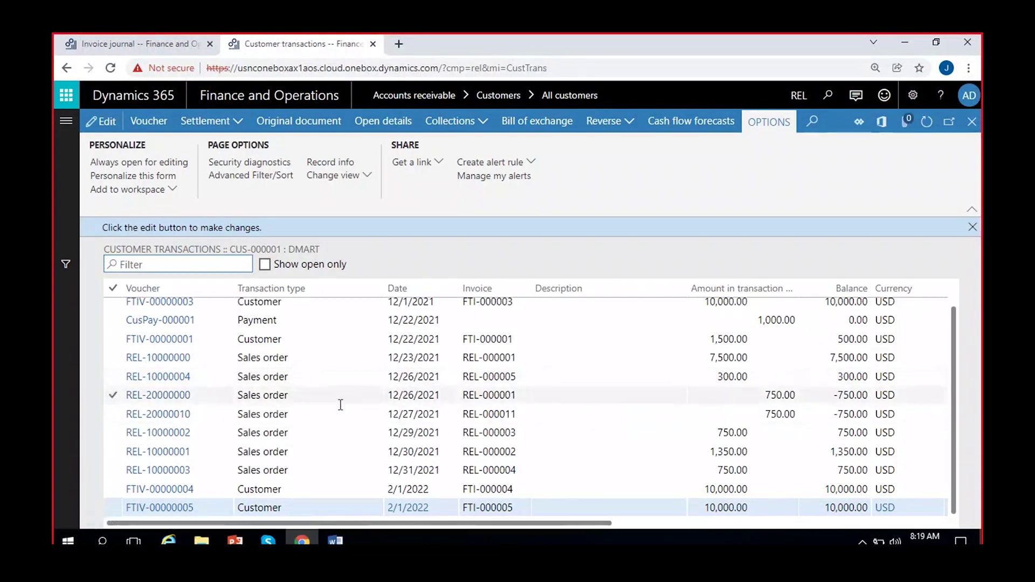
left_click(535, 414)
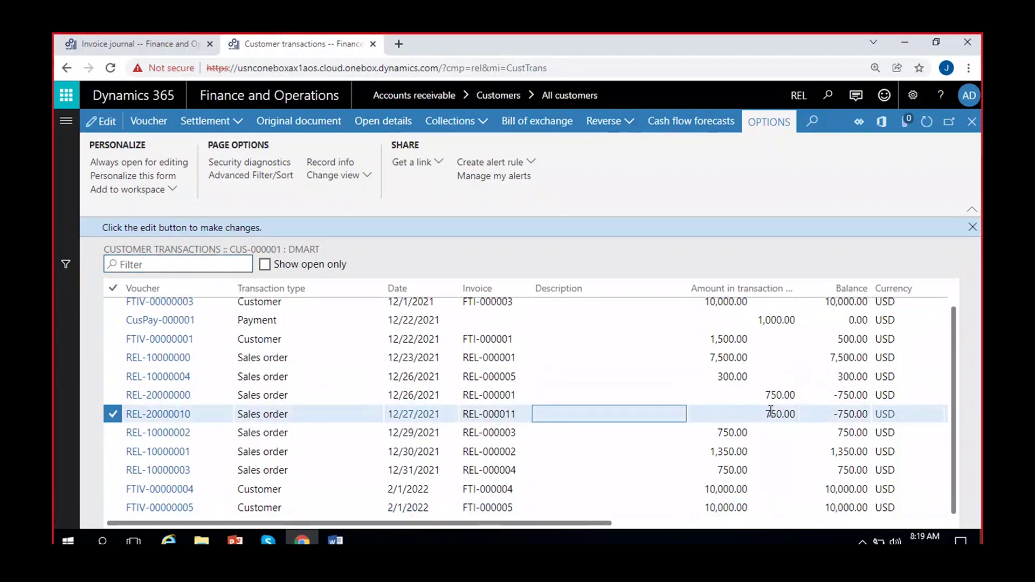
left_click(832, 414)
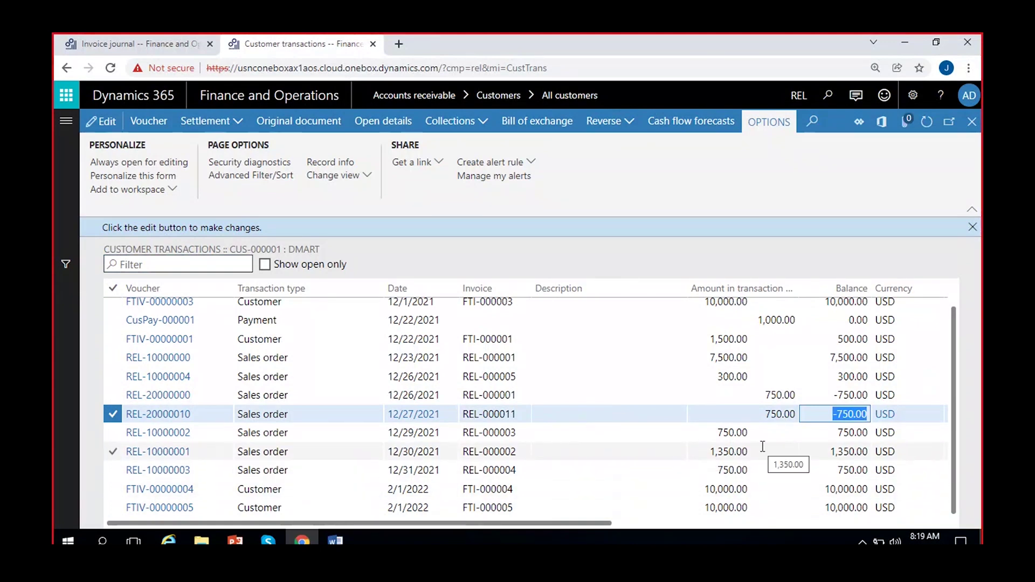
left_click(182, 41)
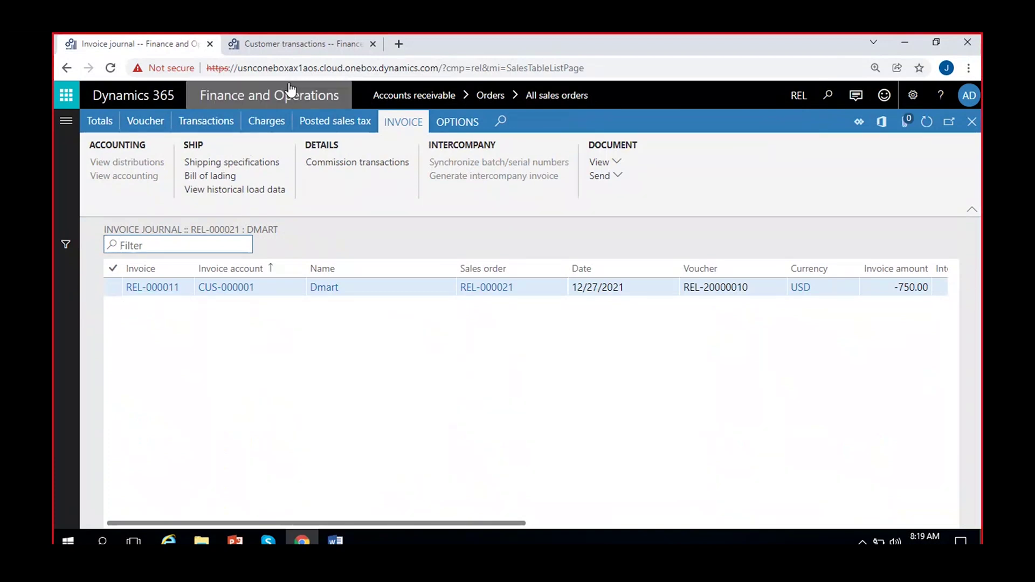
left_click(301, 45)
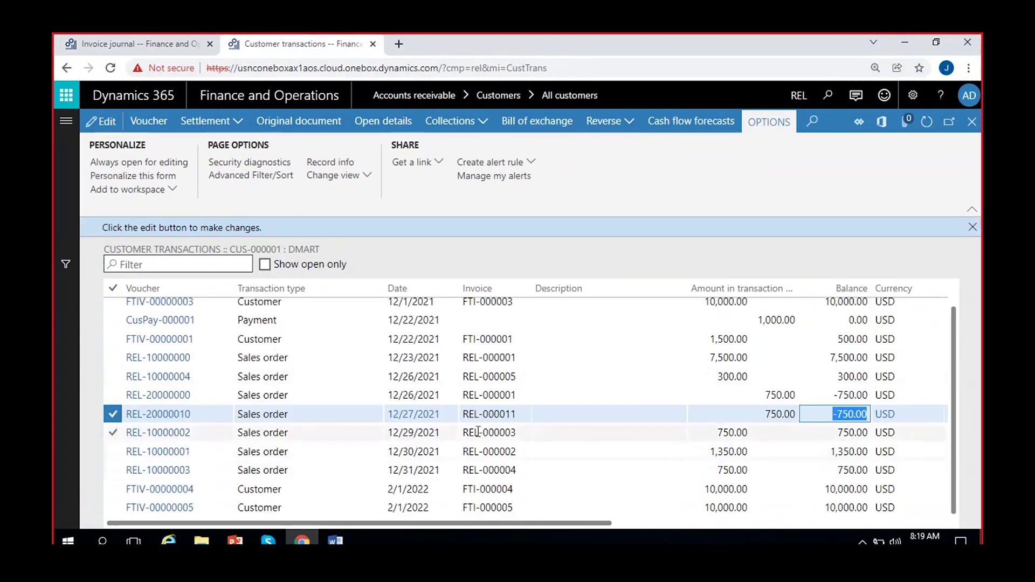
- Compare the 12/27/2021 return entry REL-000011 with the 12/29/2021 sales invoice REL-000003 in Dmart's customer transactions
left_click(534, 413)
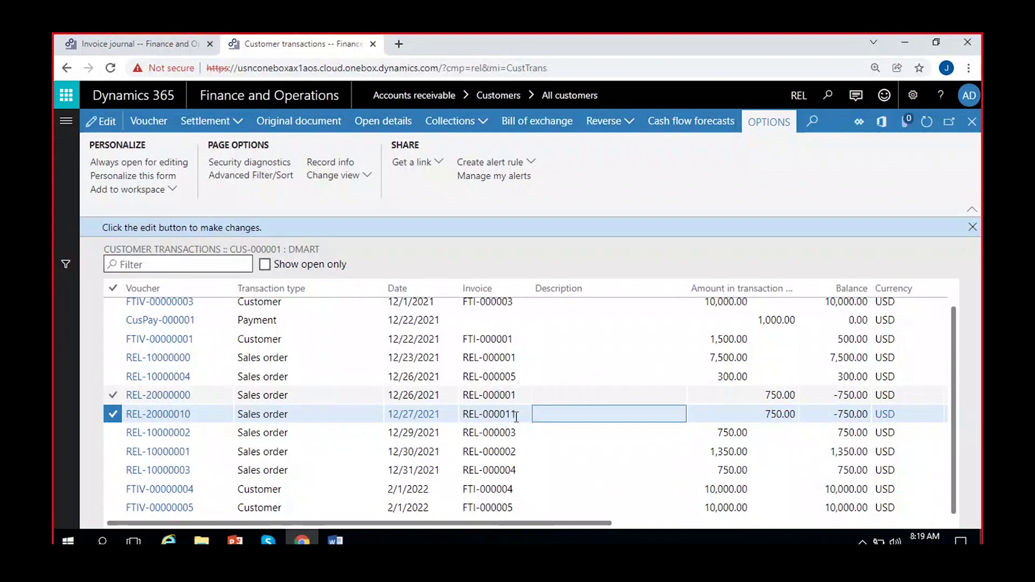
scroll(529, 398, "up", 1)
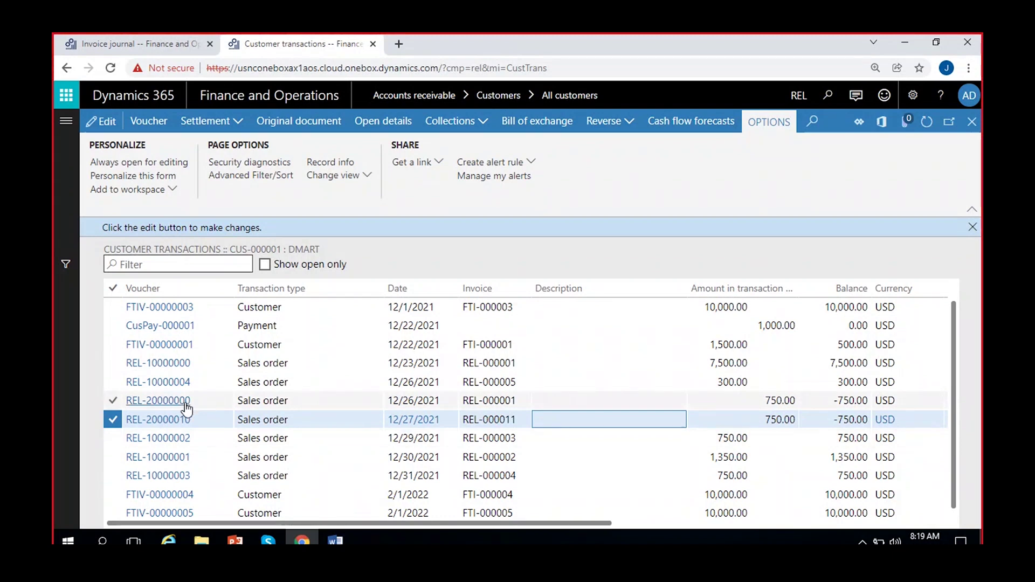
scroll(653, 442, "down", 1)
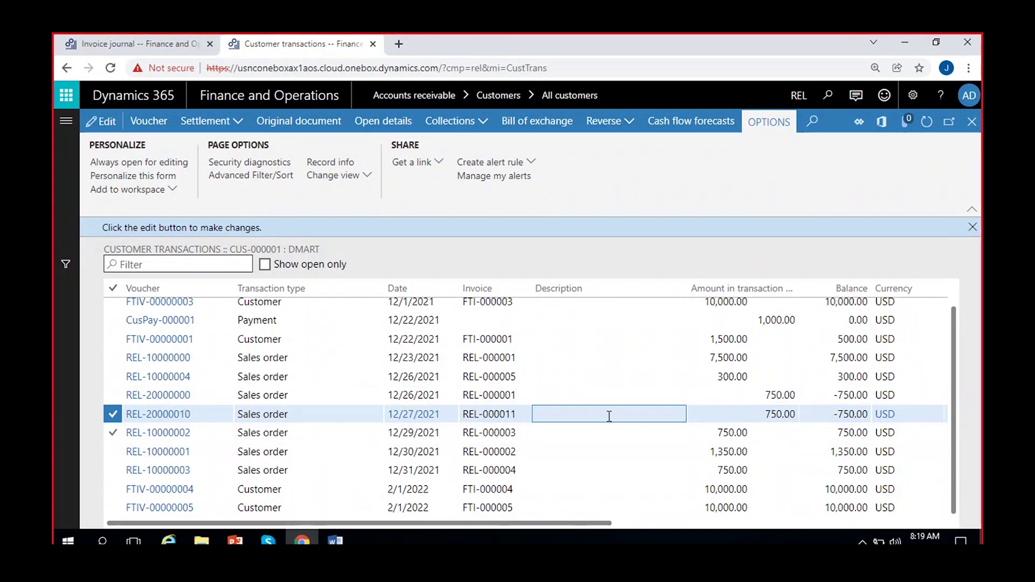
left_click(672, 431)
left_click(518, 434)
left_click_drag(518, 434, 445, 436)
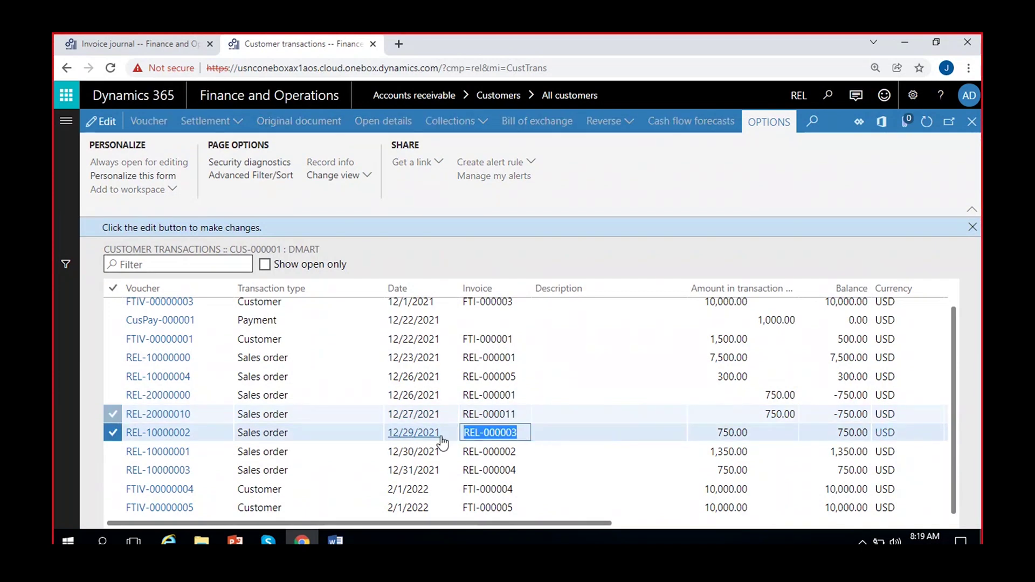
key("Tab")
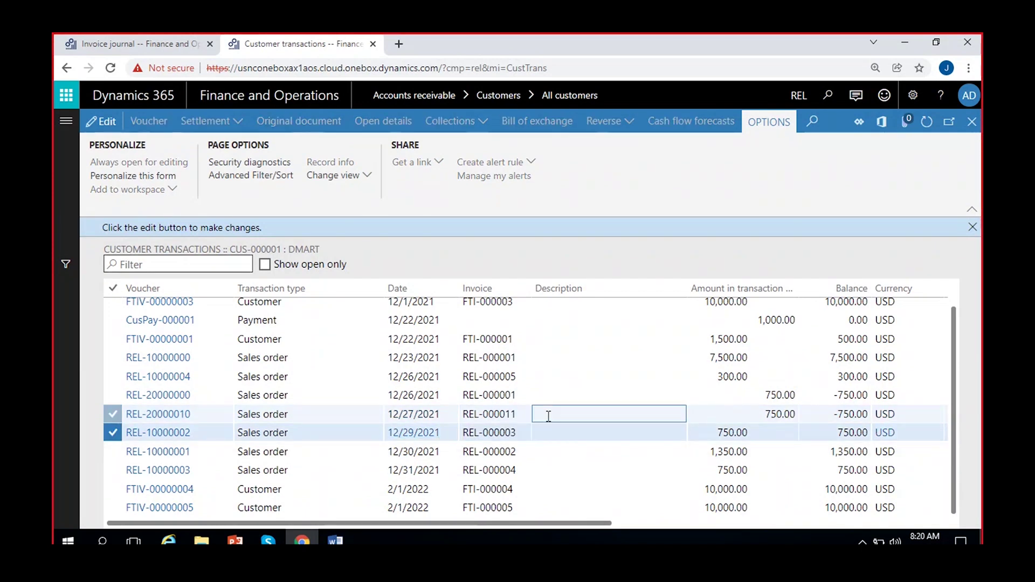
left_click(521, 415)
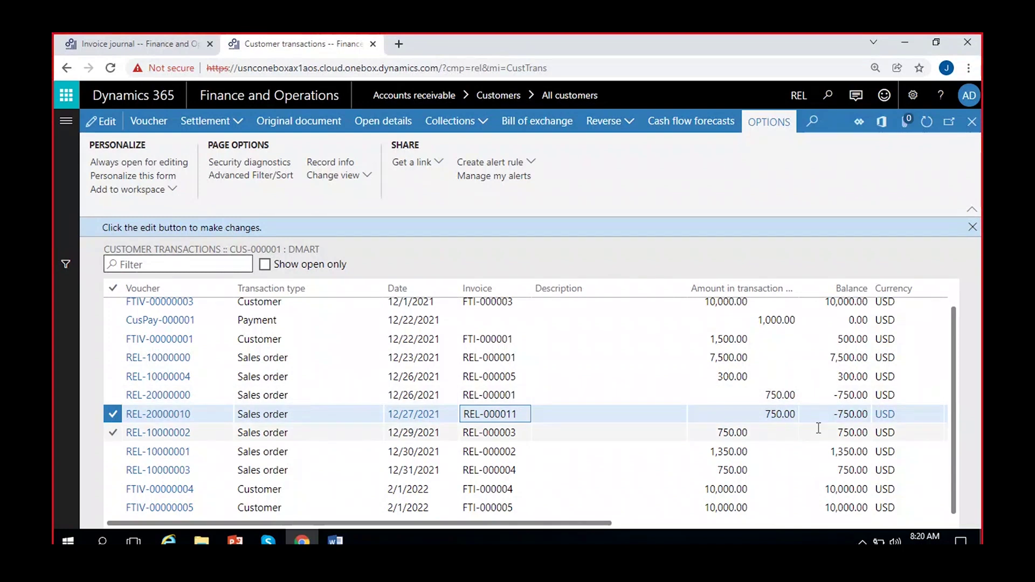
- Select the REL-000003 invoice entry and open the settlement of Dmart's transactions
left_click(524, 433)
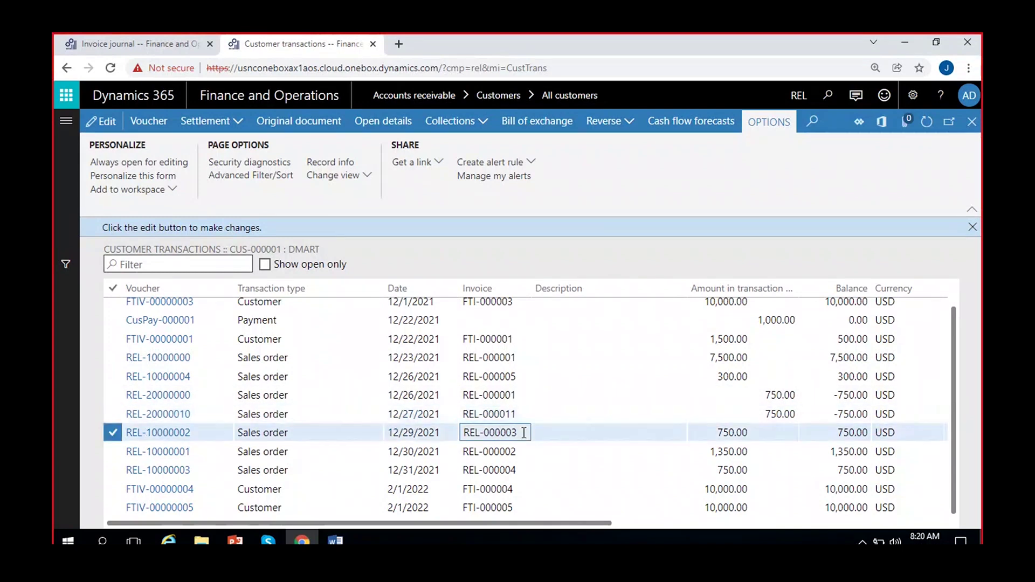
left_click(555, 434)
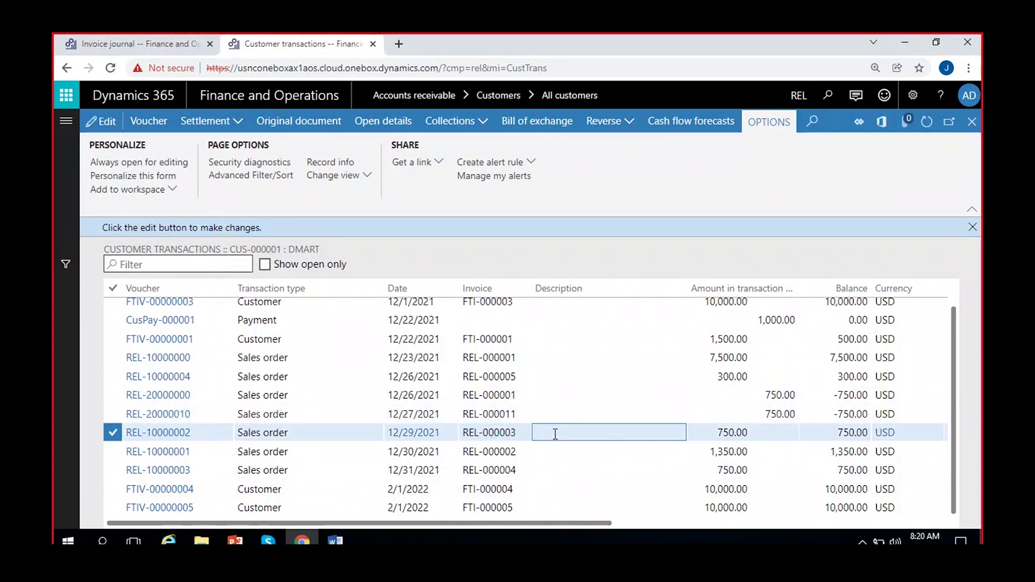
left_click(225, 125)
left_click(222, 143)
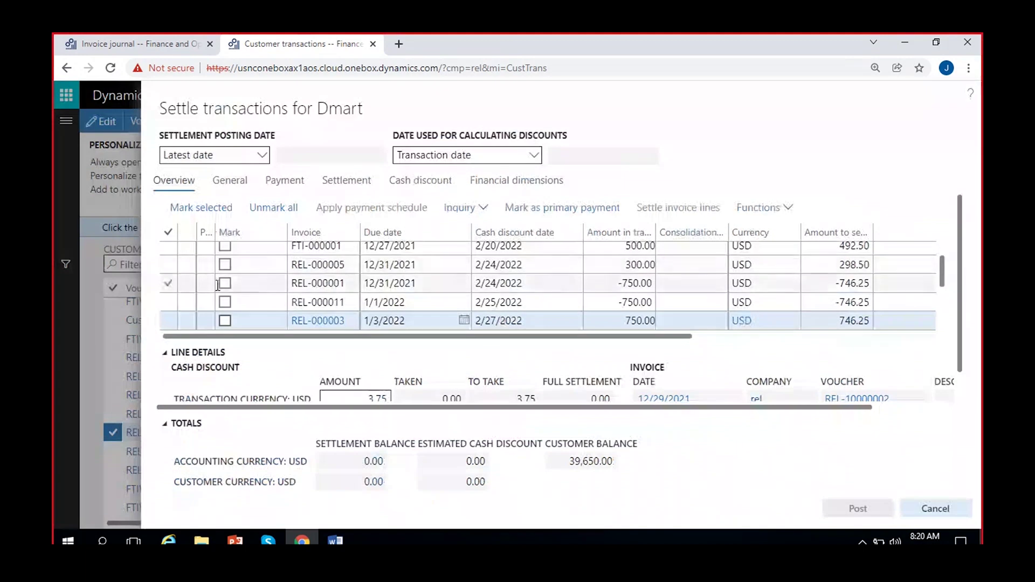
- Mark invoice REL-000003 and the return entry REL-000011 for settlement against each other
scroll(225, 302, "up", 2)
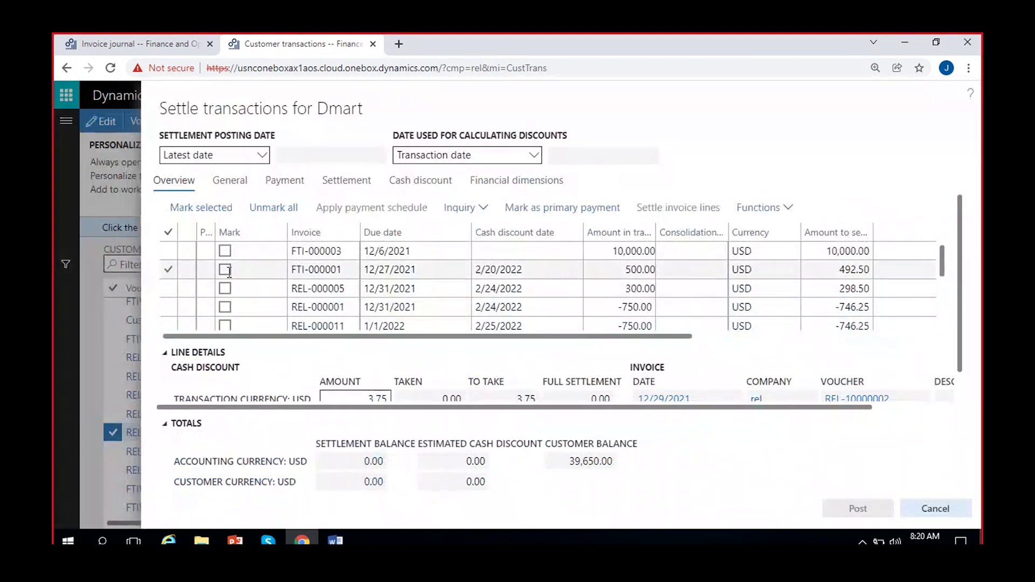
scroll(229, 272, "down", 3)
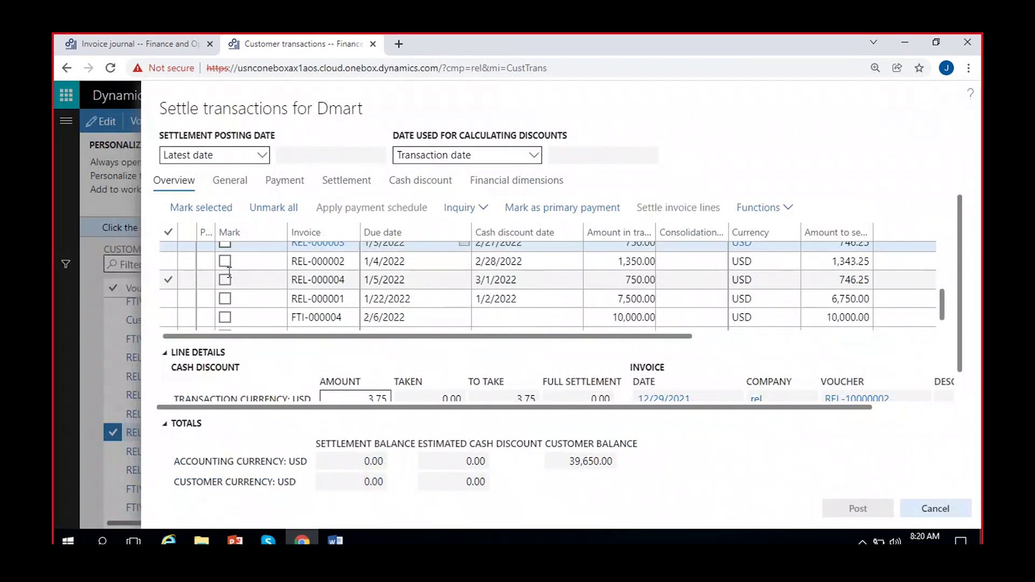
scroll(229, 272, "up", 3)
scroll(229, 273, "down", 4)
scroll(228, 273, "up", 5)
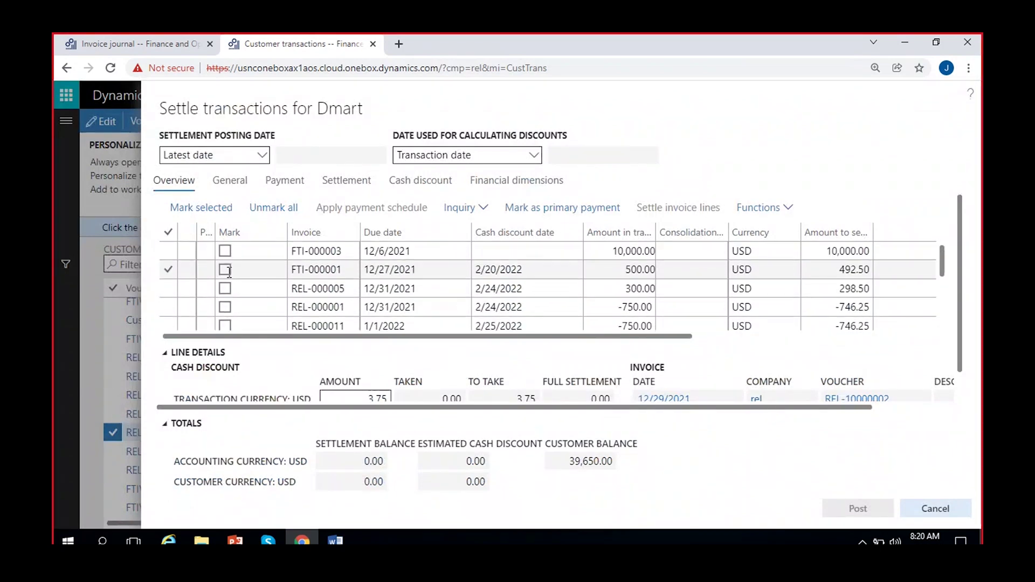
left_click_drag(942, 259, 949, 276)
left_click(221, 310)
left_click(223, 308)
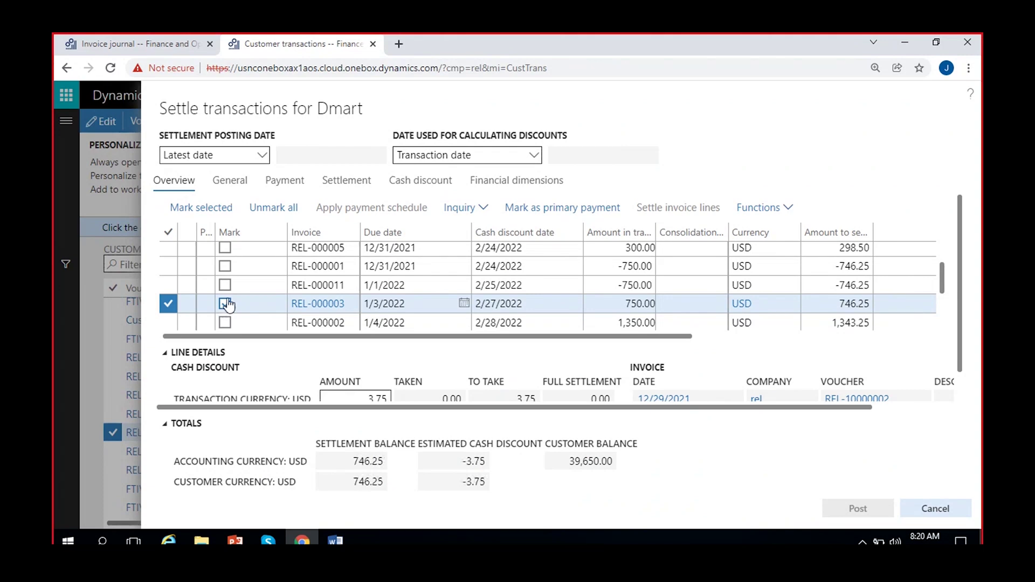
left_click(225, 285)
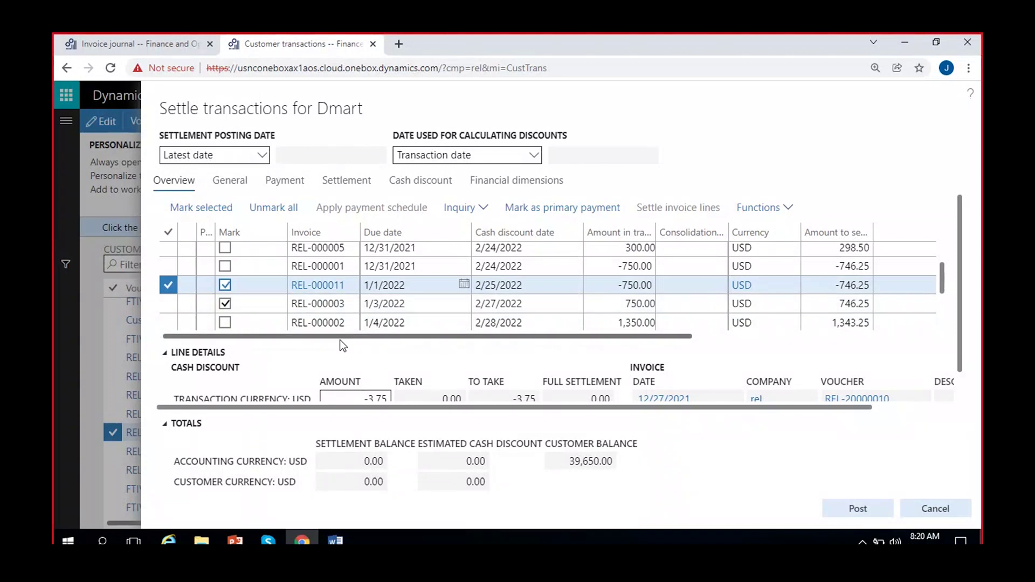
- Try 1/2/2022 as the selected settlement posting date, and set the posting date option back to Latest date
left_click(262, 158)
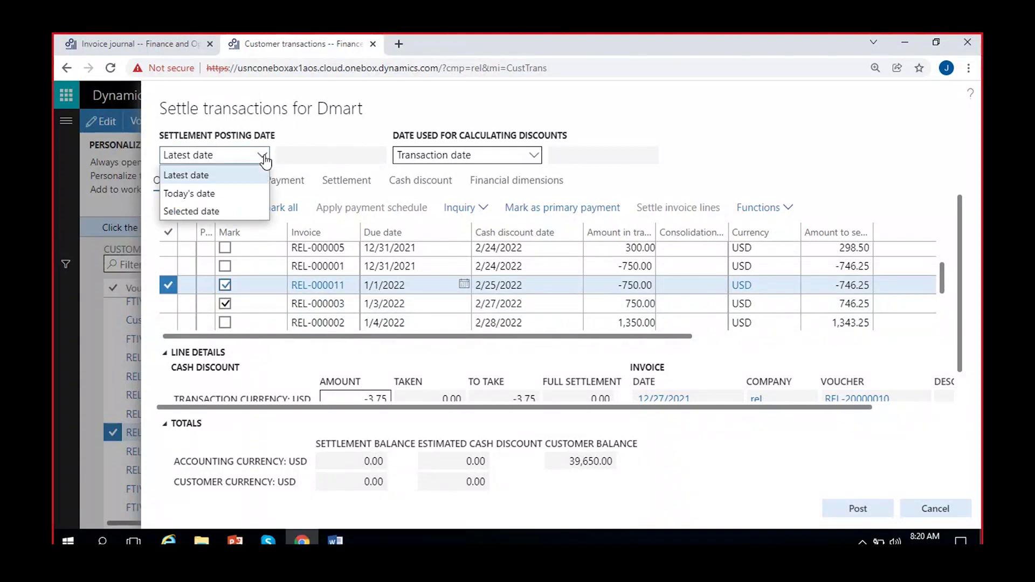
left_click(229, 211)
left_click(379, 156)
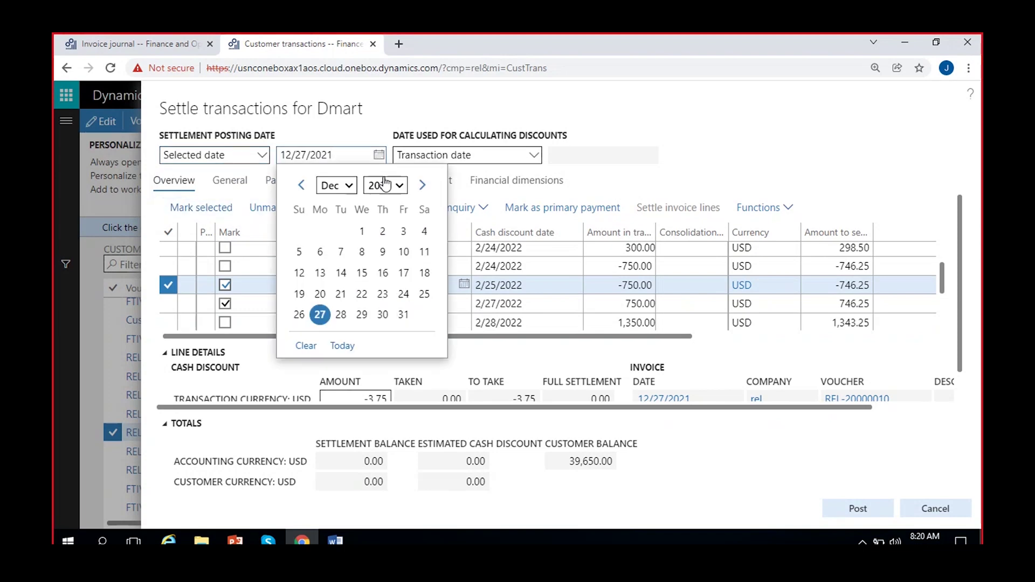
left_click(423, 187)
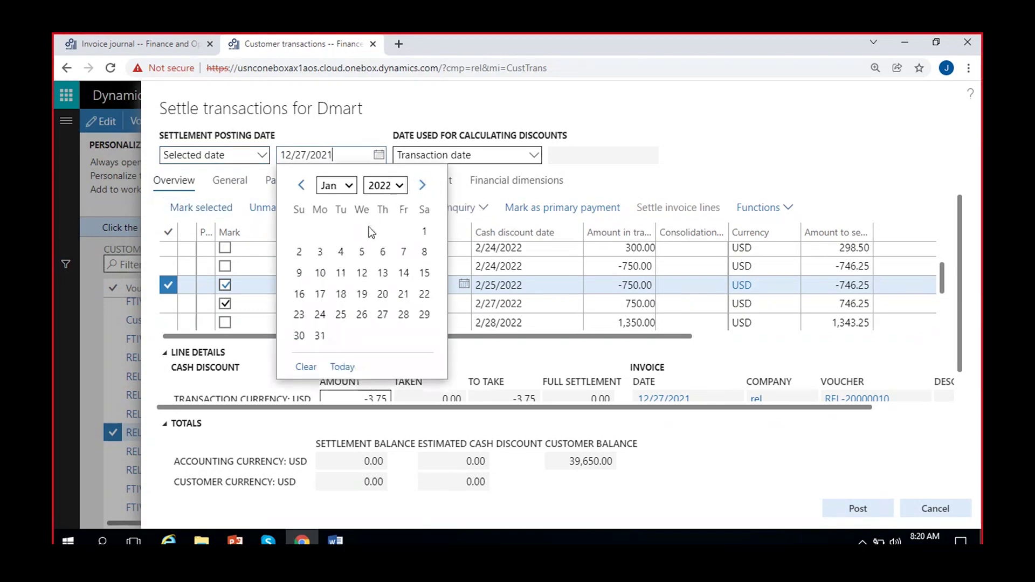
left_click(299, 254)
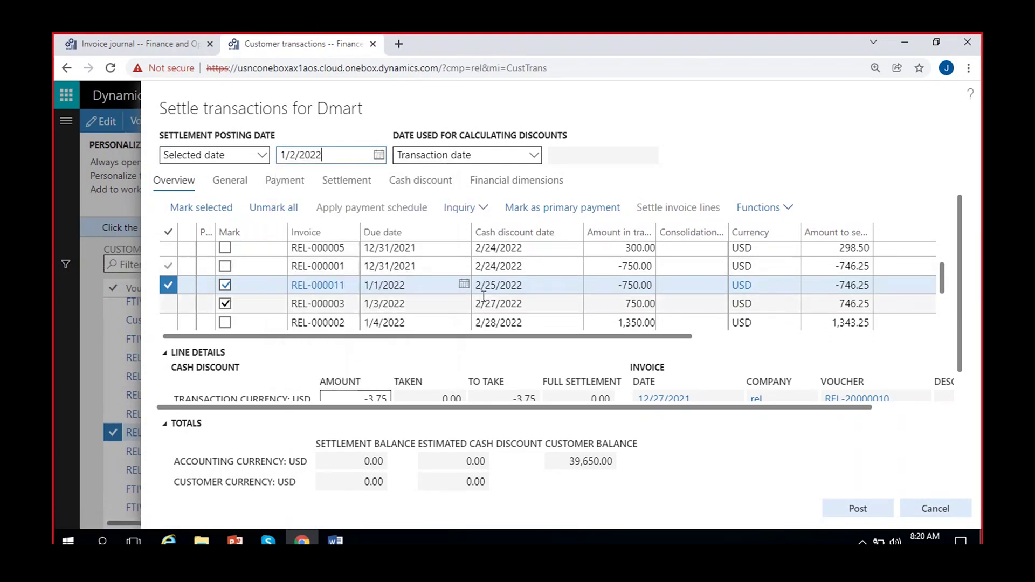
left_click(380, 155)
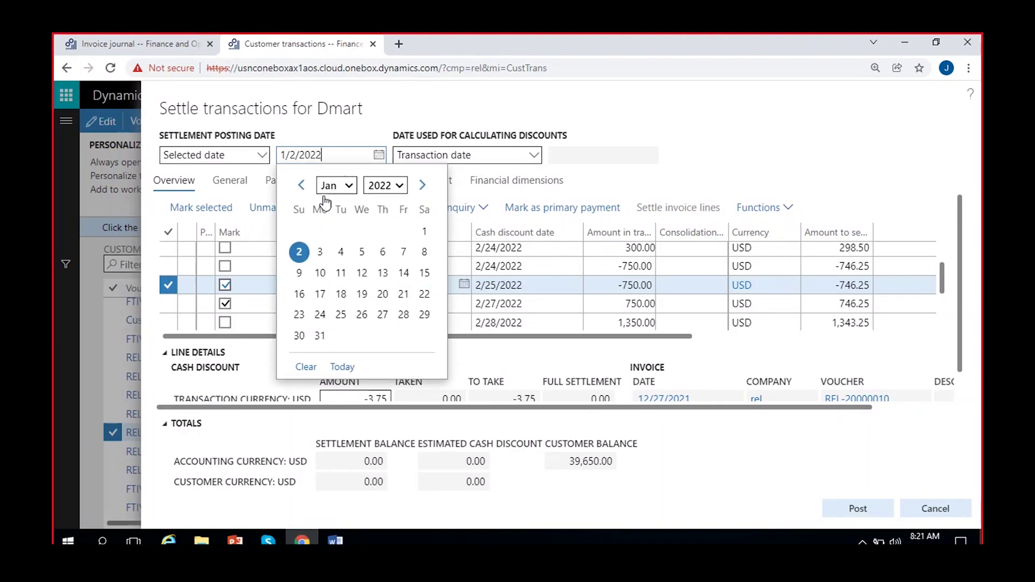
left_click(301, 185)
left_click(214, 173)
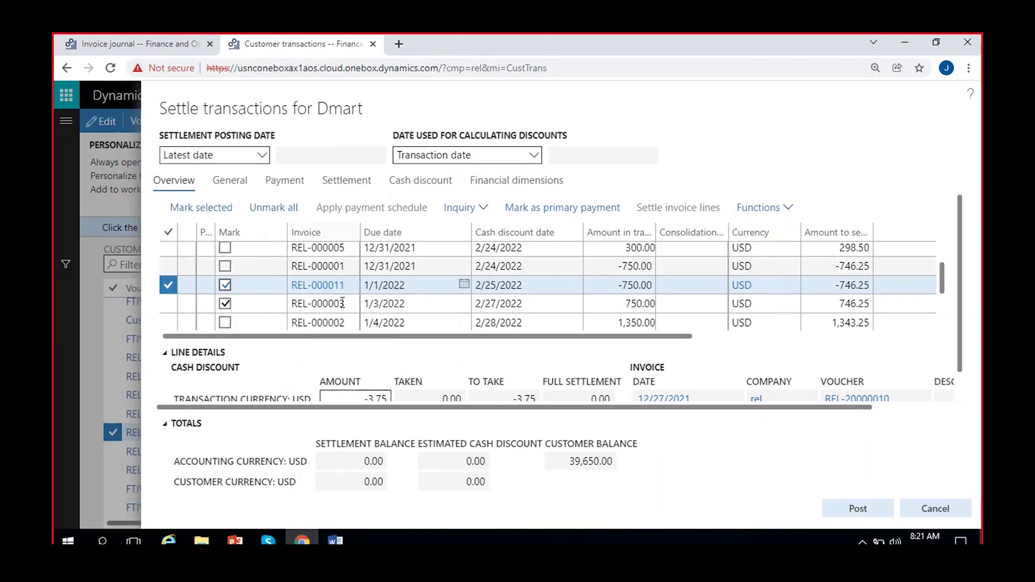
- Post the settlement of the marked transactions and dismiss the edit notice on the customer transactions page
left_click(856, 509)
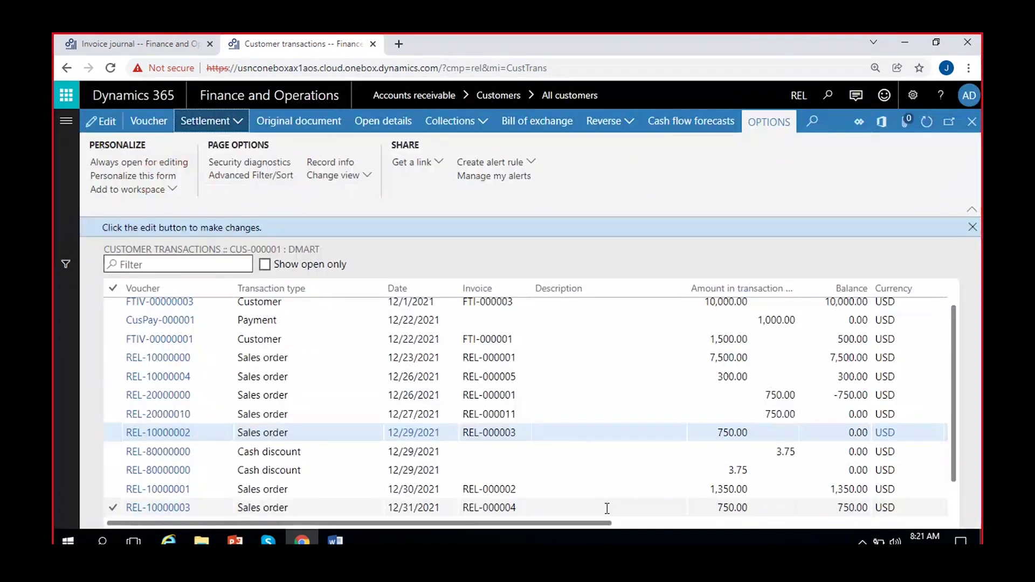
left_click(973, 227)
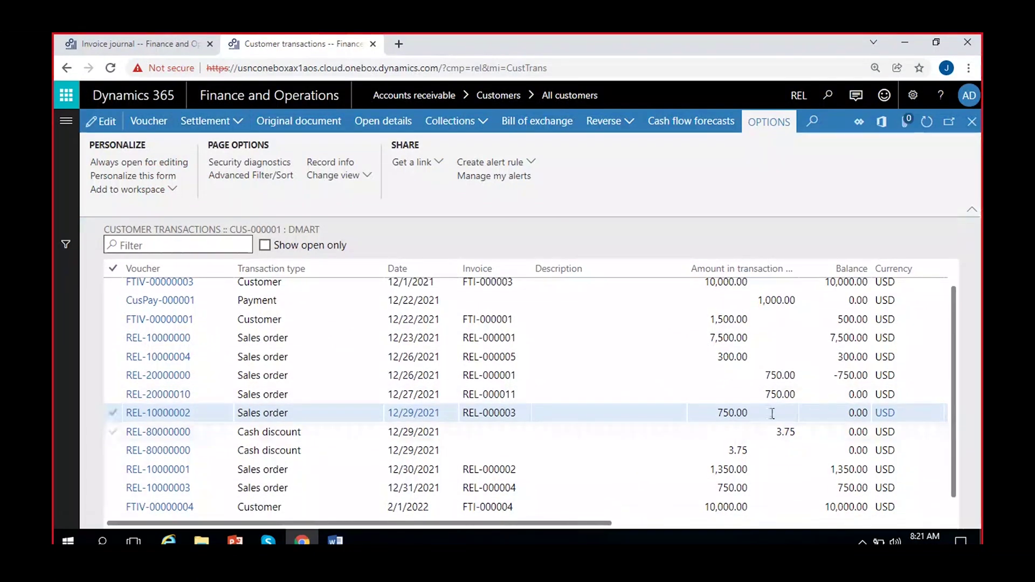
- Check the amounts and balances of the settled REL-000011 return and REL-000003 invoice entries in Dmart's transactions
left_click(842, 394)
left_click_drag(846, 395, 871, 394)
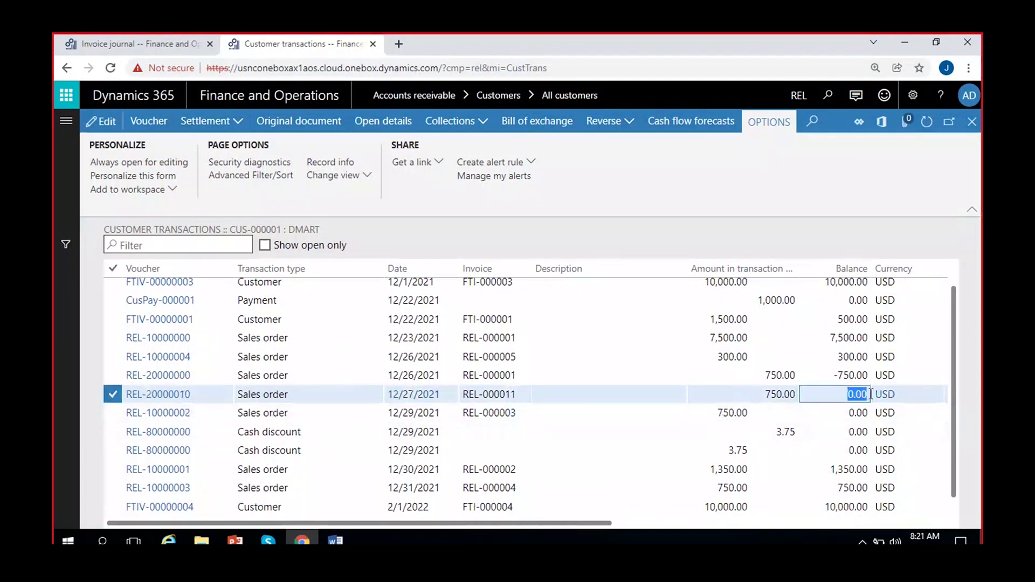
left_click(871, 414)
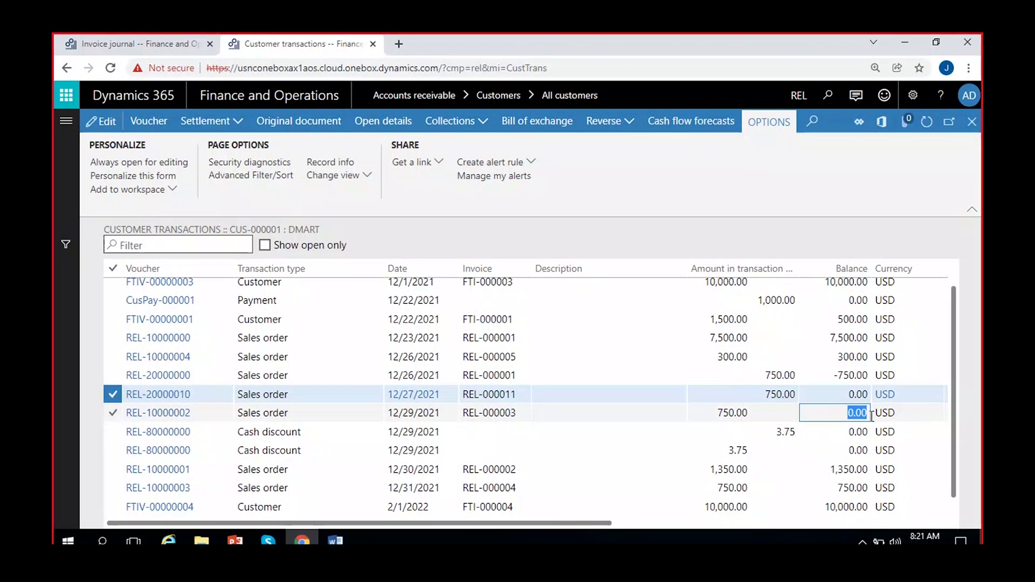
left_click(759, 414)
left_click(790, 389)
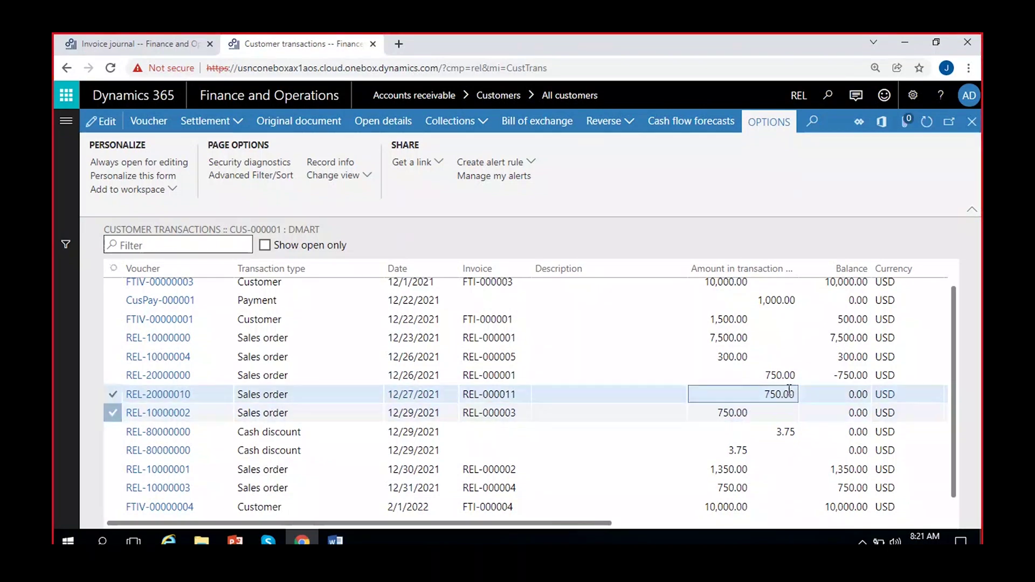
left_click(861, 394)
left_click(863, 413)
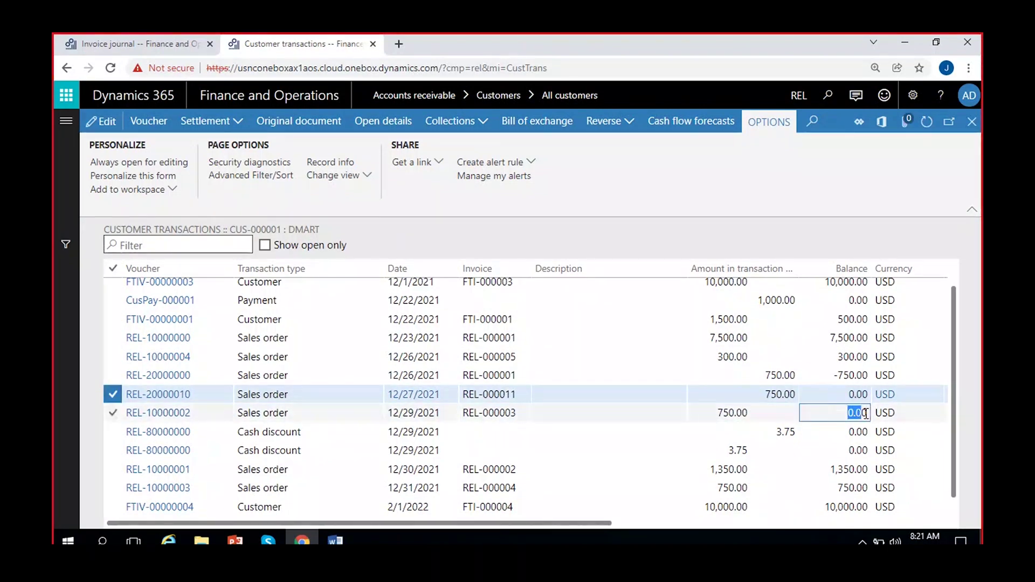
left_click(666, 455)
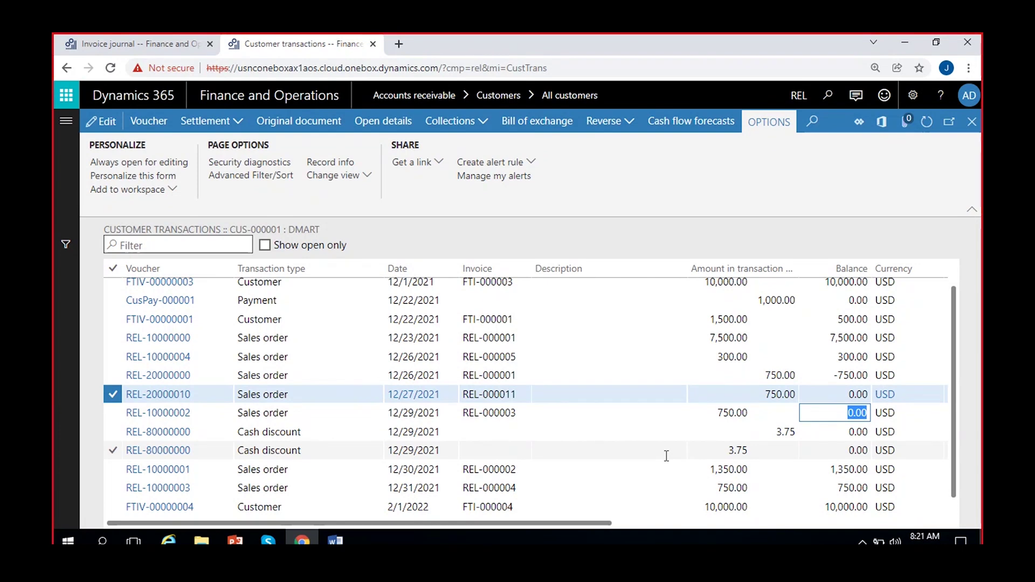
left_click(553, 398)
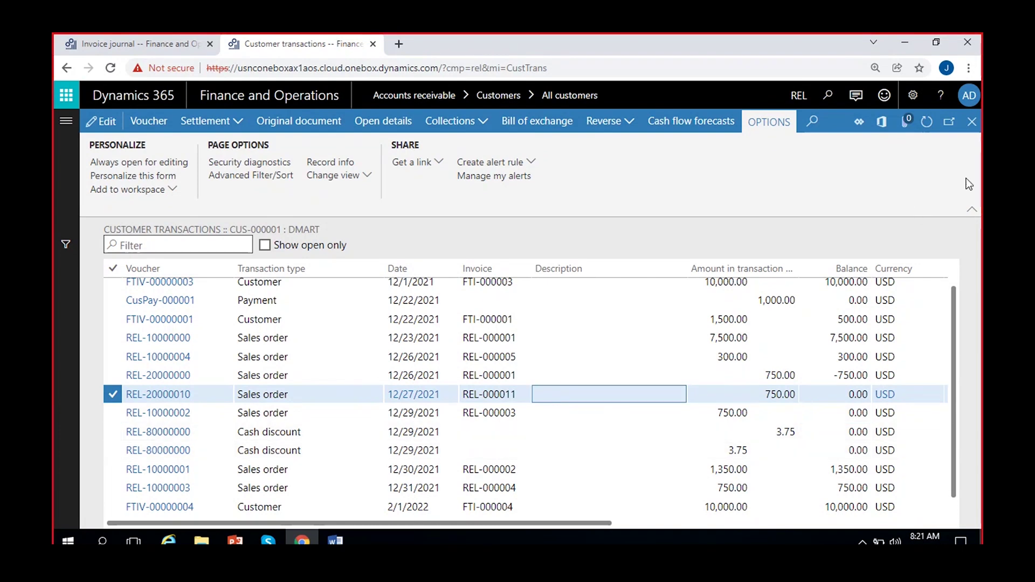